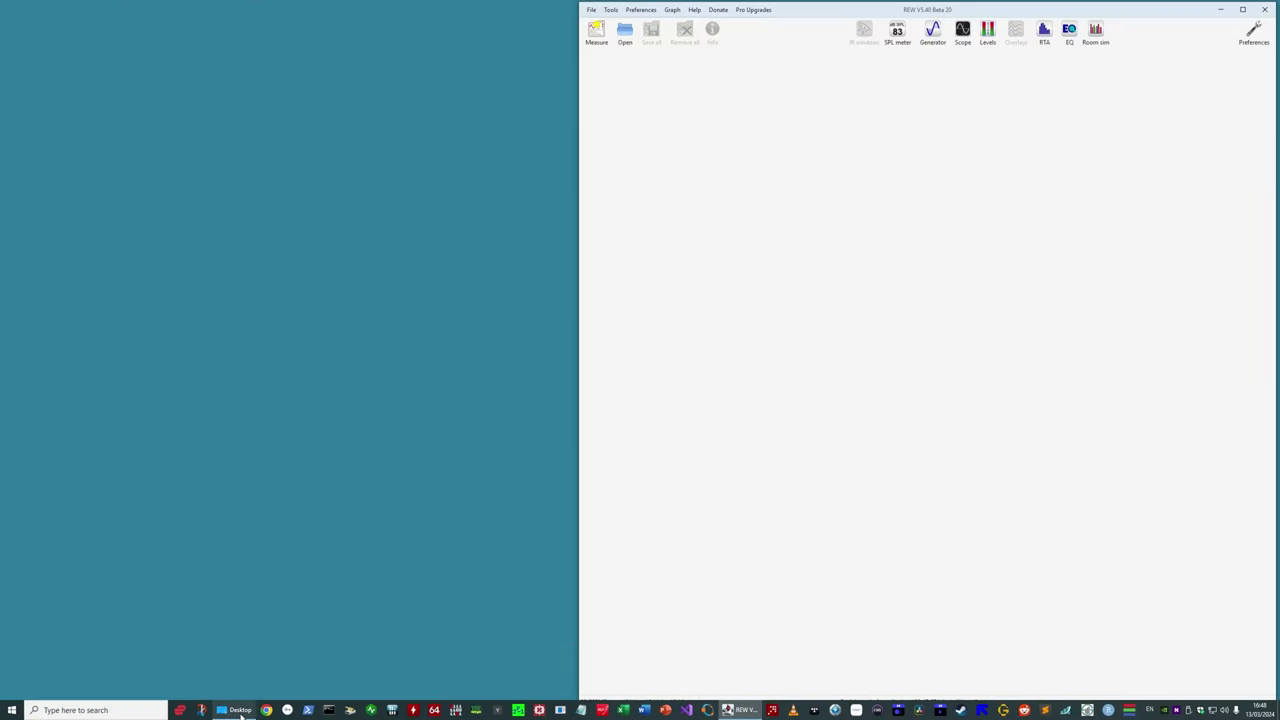
- Open AudysseyOne.html from the Desktop folder to load the 1-click Audyssey Optimization page in Chrome
{"action": "left_click", "coordinate": [240, 710]}
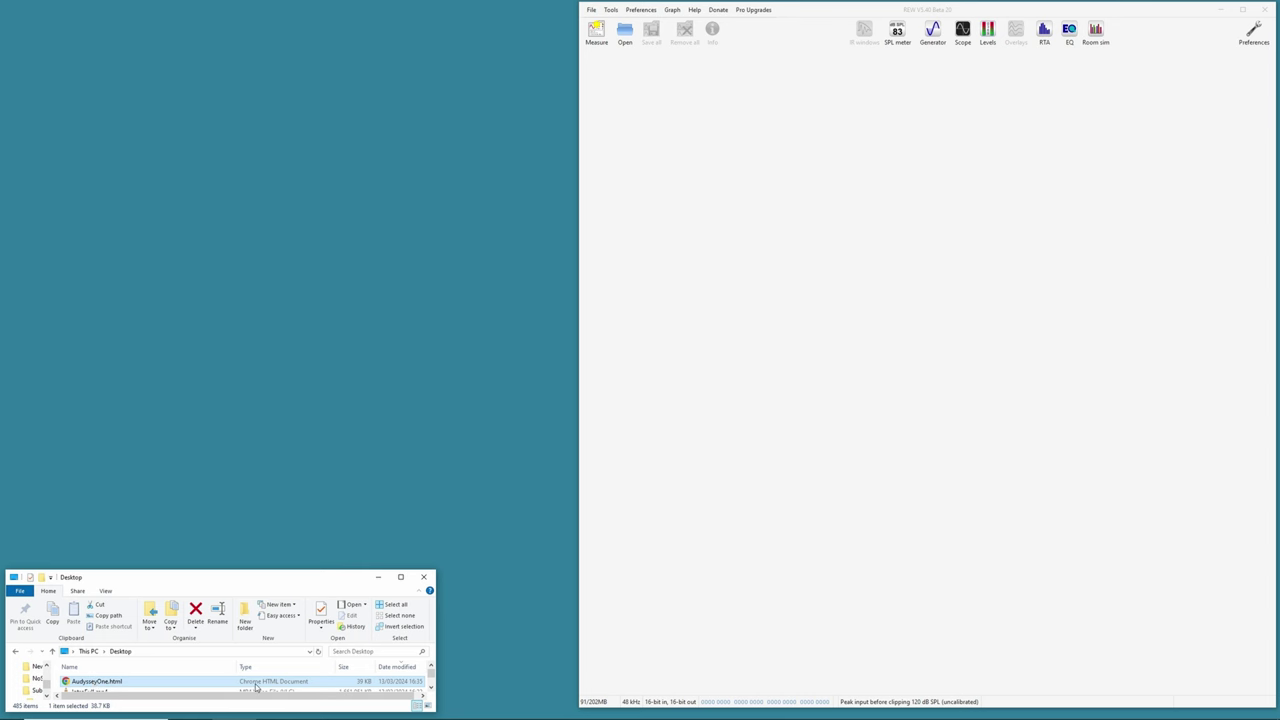
{"action": "right_click", "coordinate": [210, 686]}
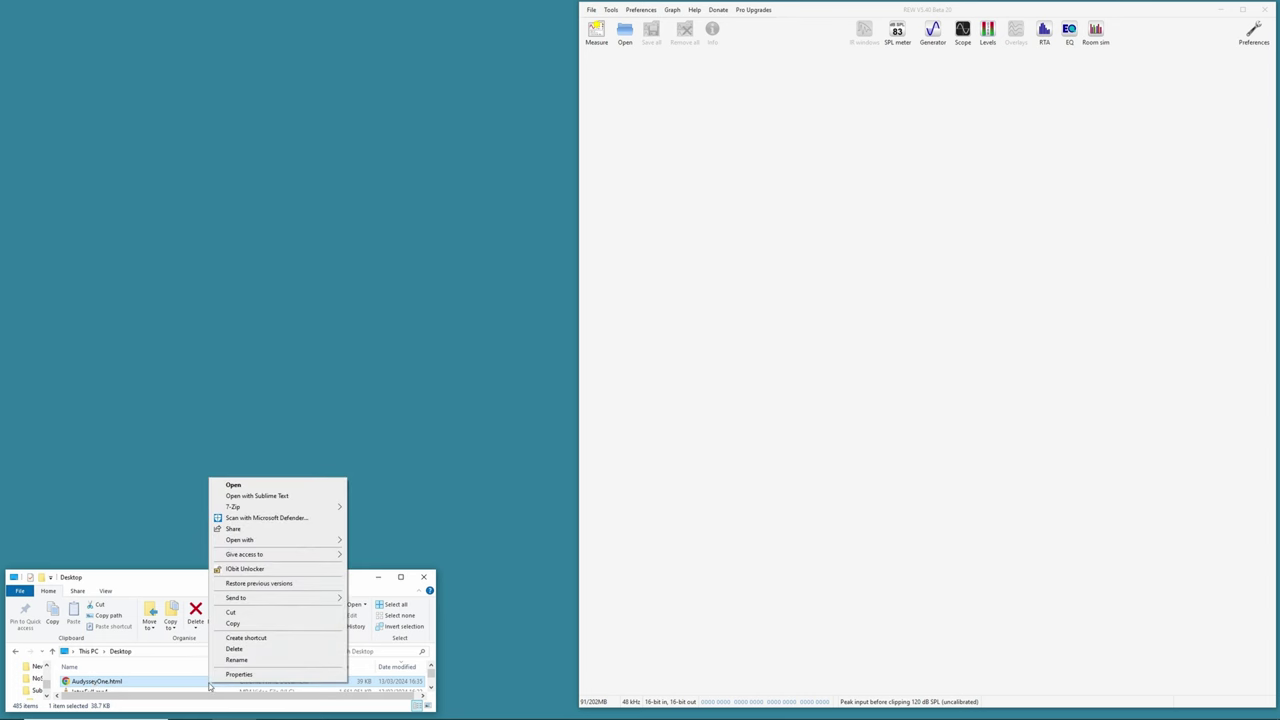
{"action": "left_click", "coordinate": [233, 485]}
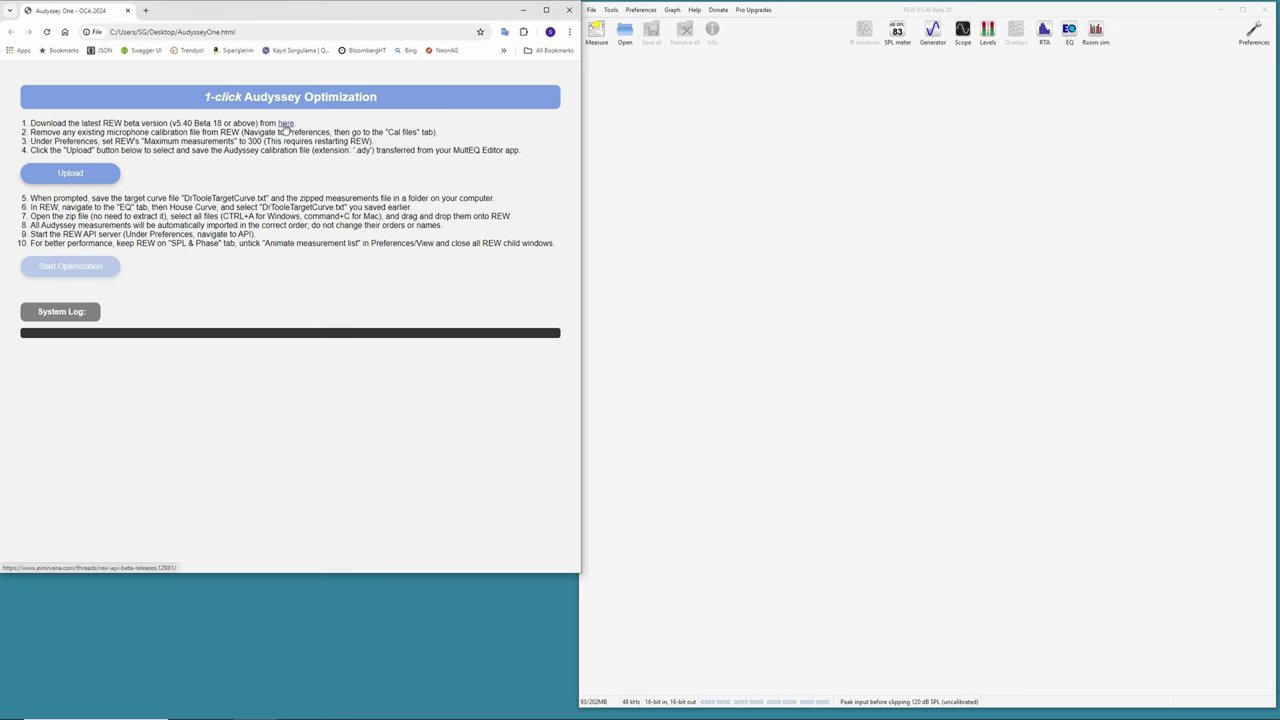
{"action": "left_click", "coordinate": [285, 124]}
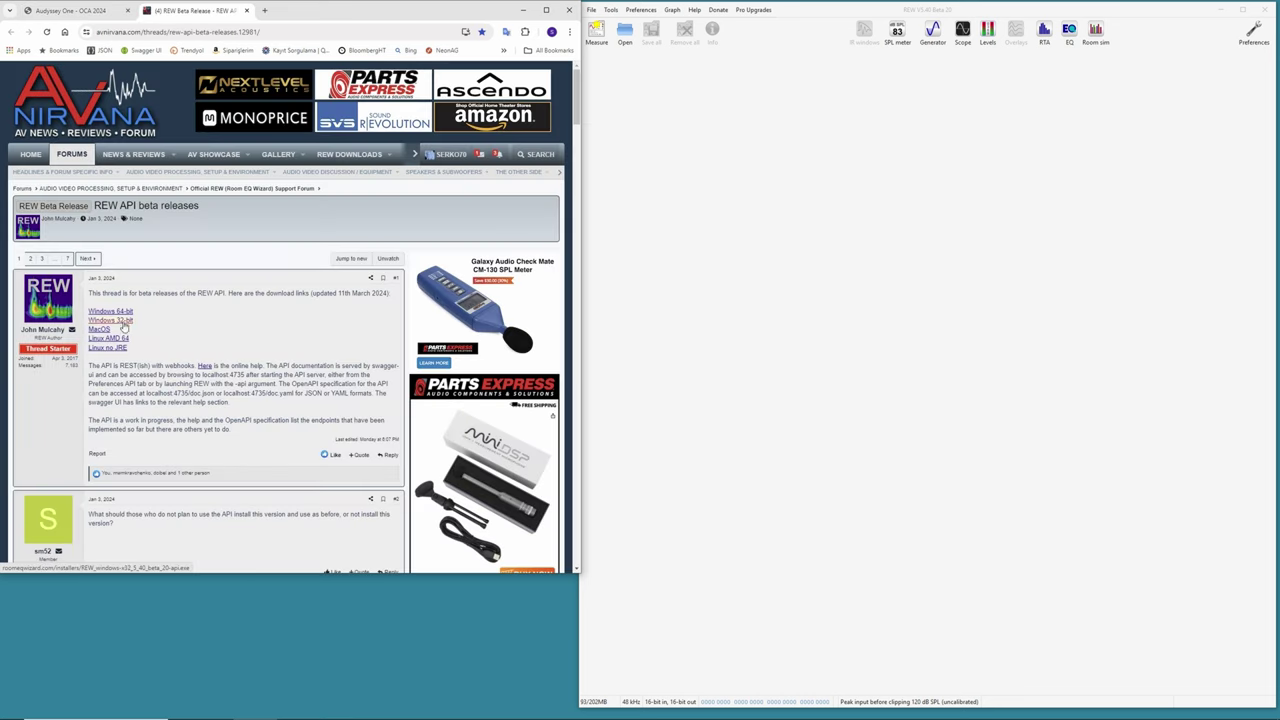
{"action": "left_click", "coordinate": [246, 10]}
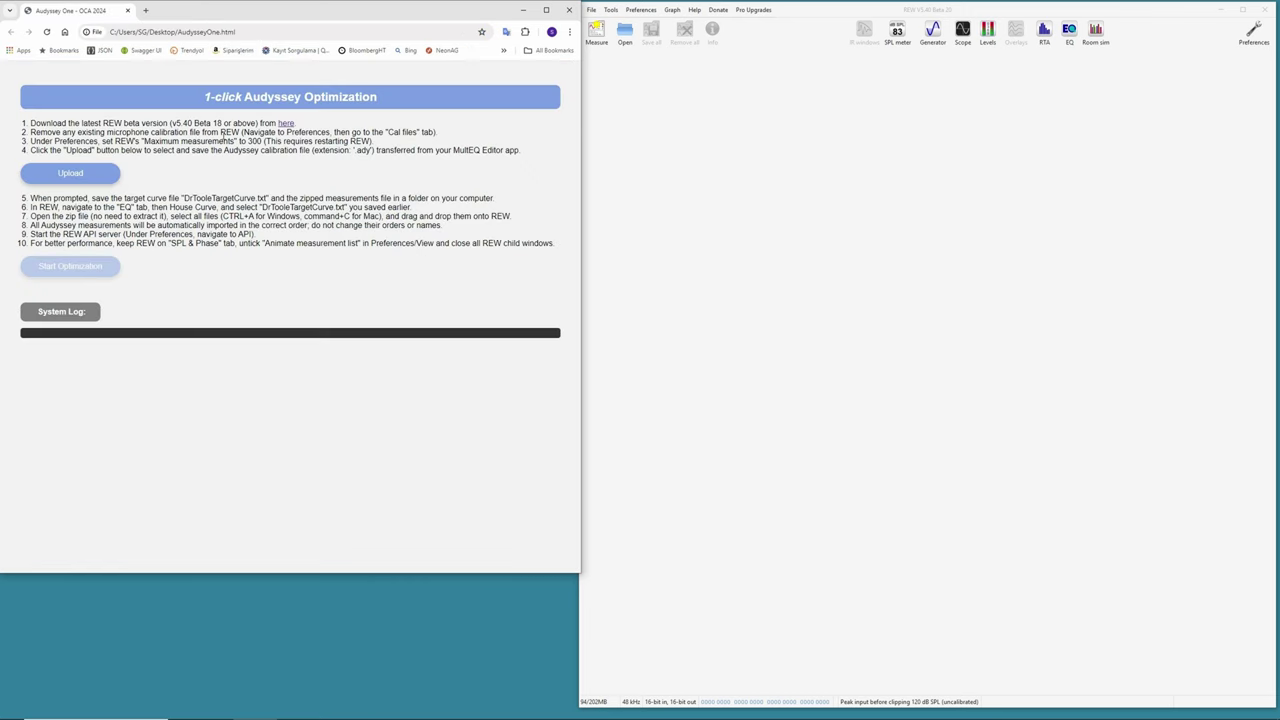
- Delete the Earthworks microphone and soundcard calibration files in REW's Preferences
{"action": "left_click", "coordinate": [1253, 33]}
{"action": "left_click_drag", "start_coordinate": [1134, 282], "coordinate": [1037, 185]}
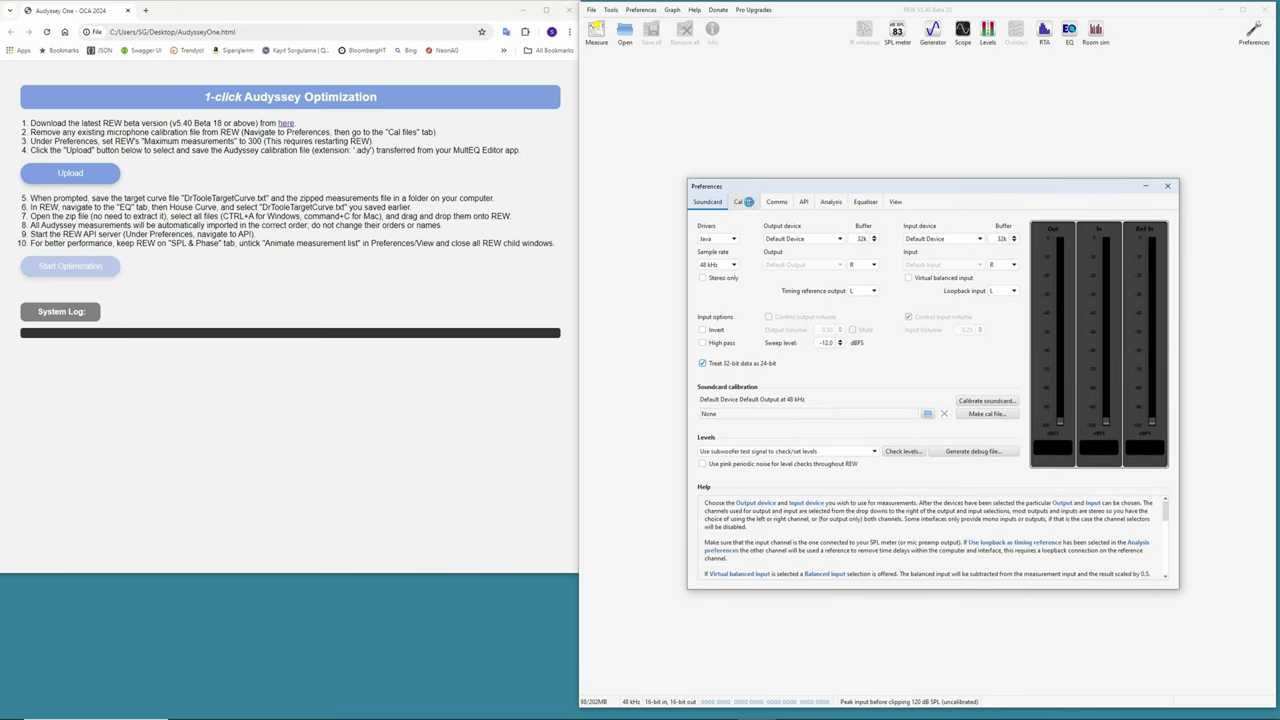
{"action": "left_click", "coordinate": [745, 202]}
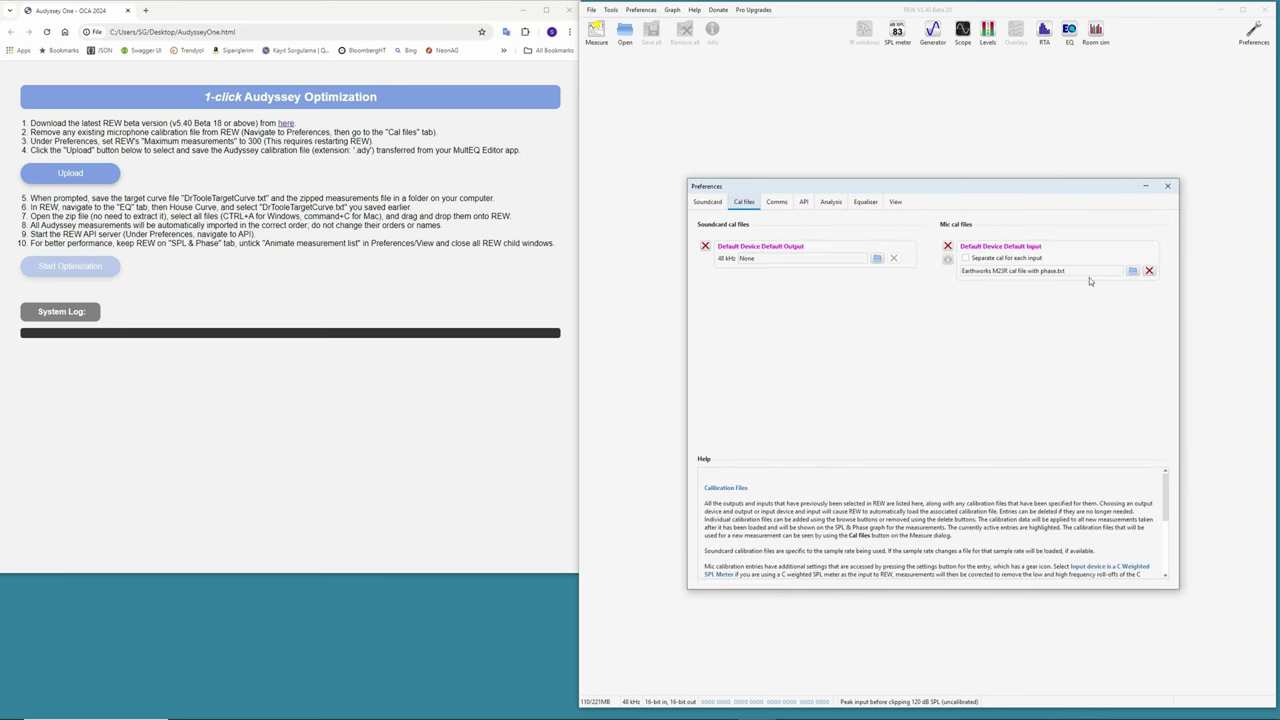
{"action": "left_click", "coordinate": [947, 245]}
{"action": "left_click", "coordinate": [705, 245]}
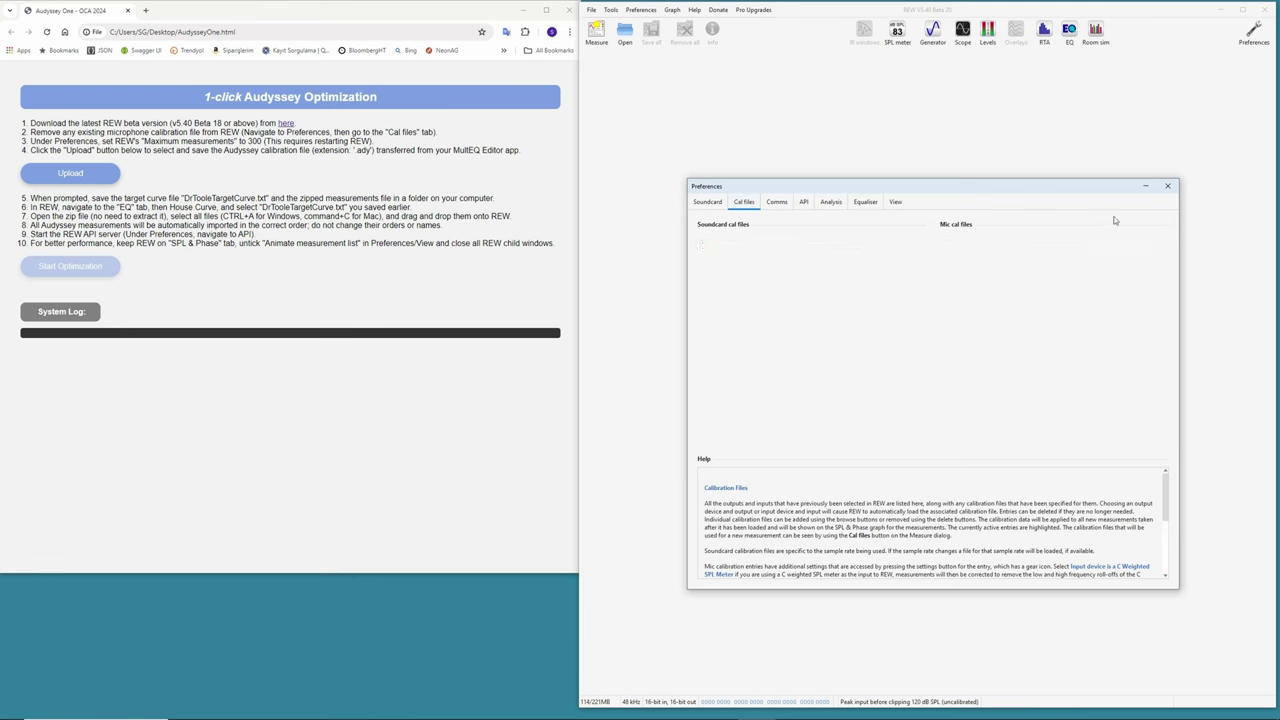
- Confirm Maximum measurements is 300 in the View settings, then revisit instruction steps 3 and 4
{"action": "left_click", "coordinate": [895, 202]}
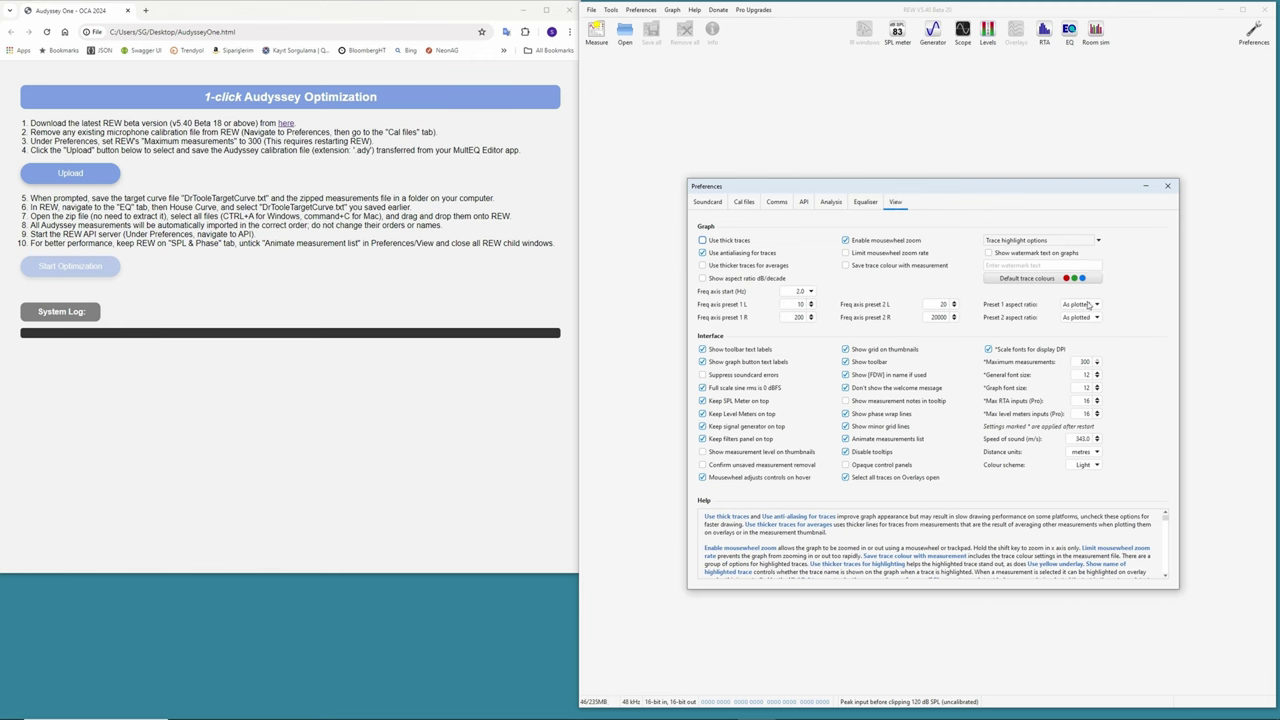
{"action": "left_click", "coordinate": [1080, 361]}
{"action": "double_click", "coordinate": [1080, 361]}
{"action": "left_click_drag", "start_coordinate": [200, 141], "coordinate": [100, 150]}
{"action": "left_click", "coordinate": [165, 162]}
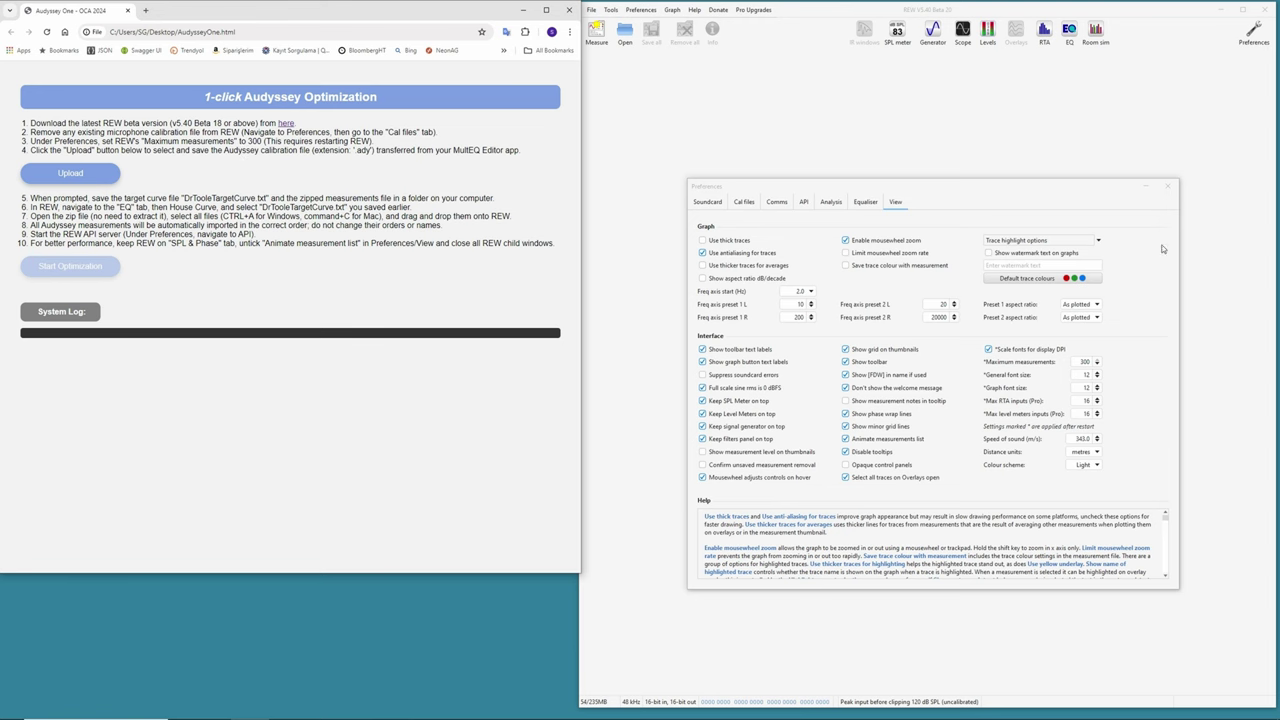
- Close REW's Preferences and upload the .ady calibration file to Audyssey One
{"action": "left_click", "coordinate": [1167, 186]}
{"action": "left_click", "coordinate": [72, 177]}
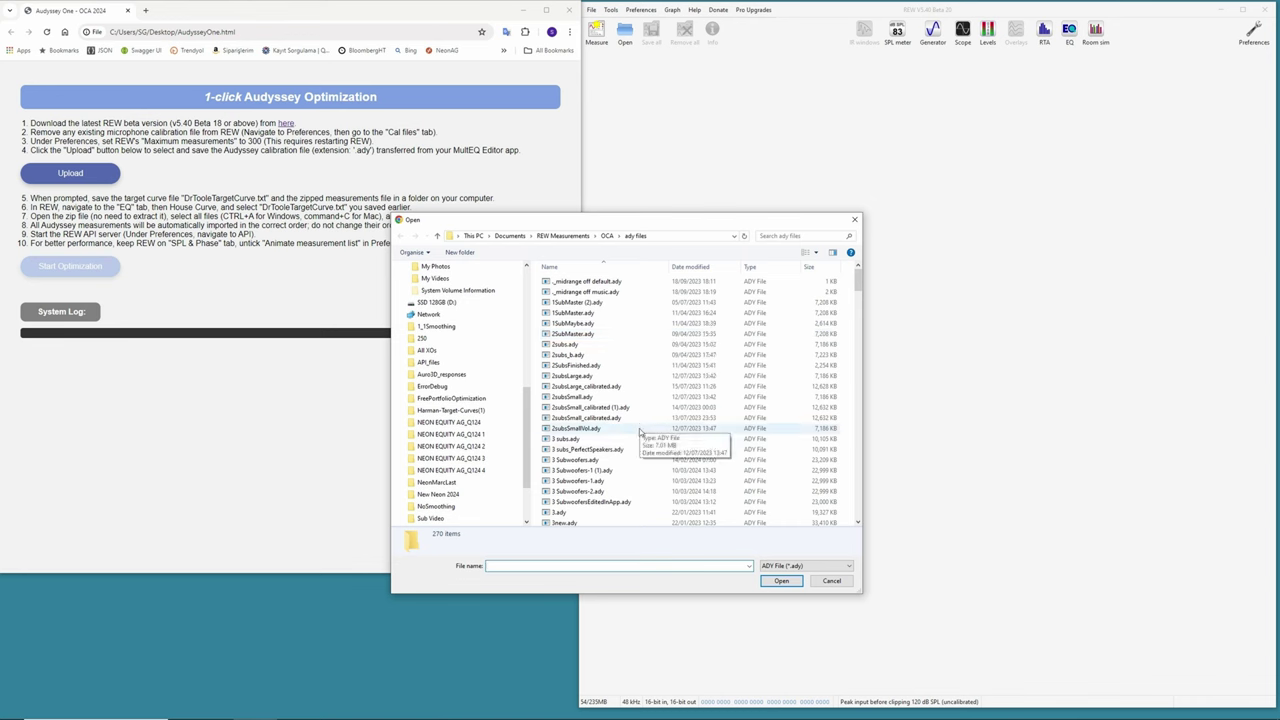
{"action": "scroll", "coordinate": [634, 456], "scroll_direction": "down", "scroll_amount": 8}
{"action": "scroll", "coordinate": [634, 456], "scroll_direction": "down", "scroll_amount": 10}
{"action": "double_click", "coordinate": [560, 478]}
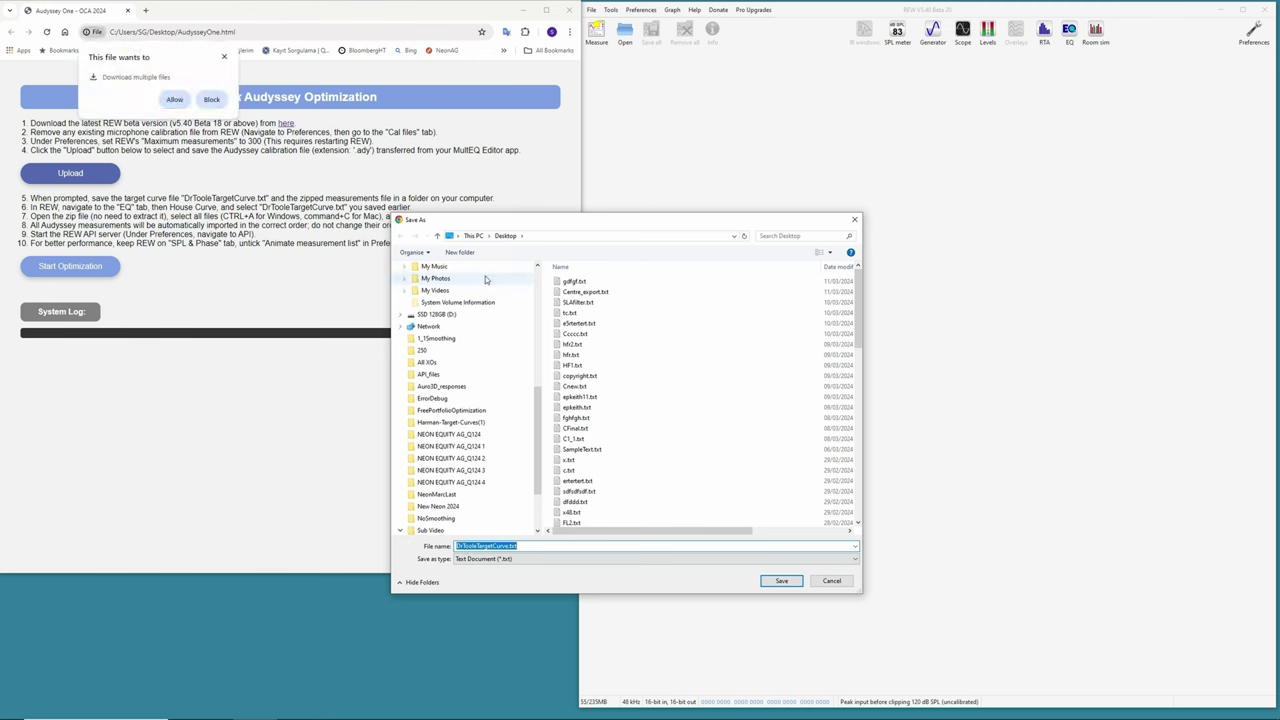
- Save DrTooleTargetCurve.txt to the Desktop
{"action": "scroll", "coordinate": [470, 285], "scroll_direction": "up", "scroll_amount": 10}
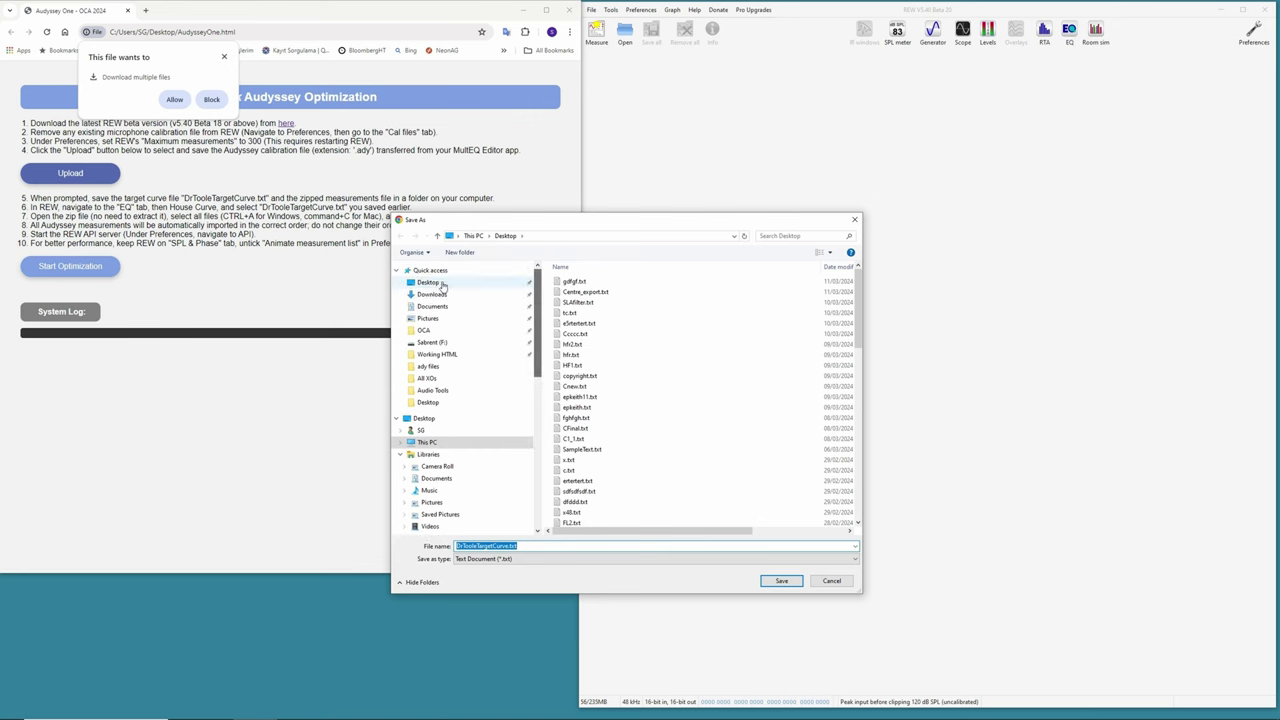
{"action": "left_click", "coordinate": [430, 283]}
{"action": "left_click", "coordinate": [781, 581]}
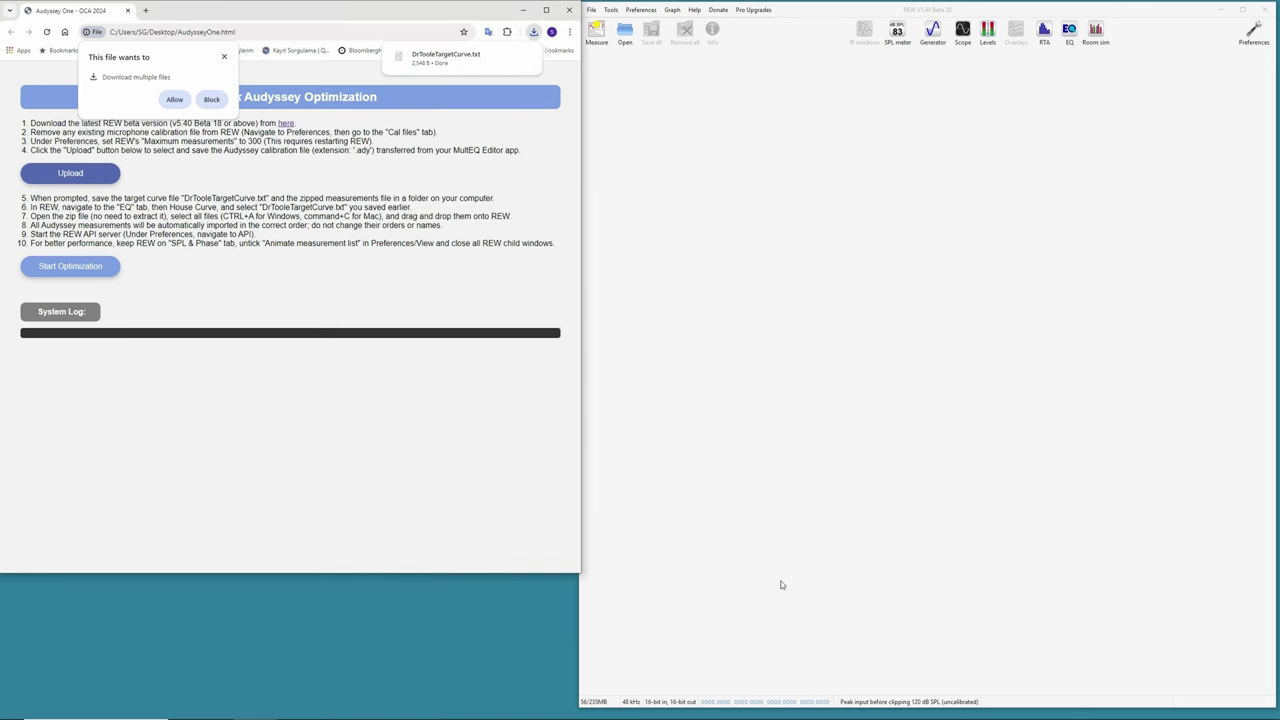
- Allow multiple downloads and point the Auro3D_extractedMeasurements.zip save to the Desktop
{"action": "left_click", "coordinate": [174, 100]}
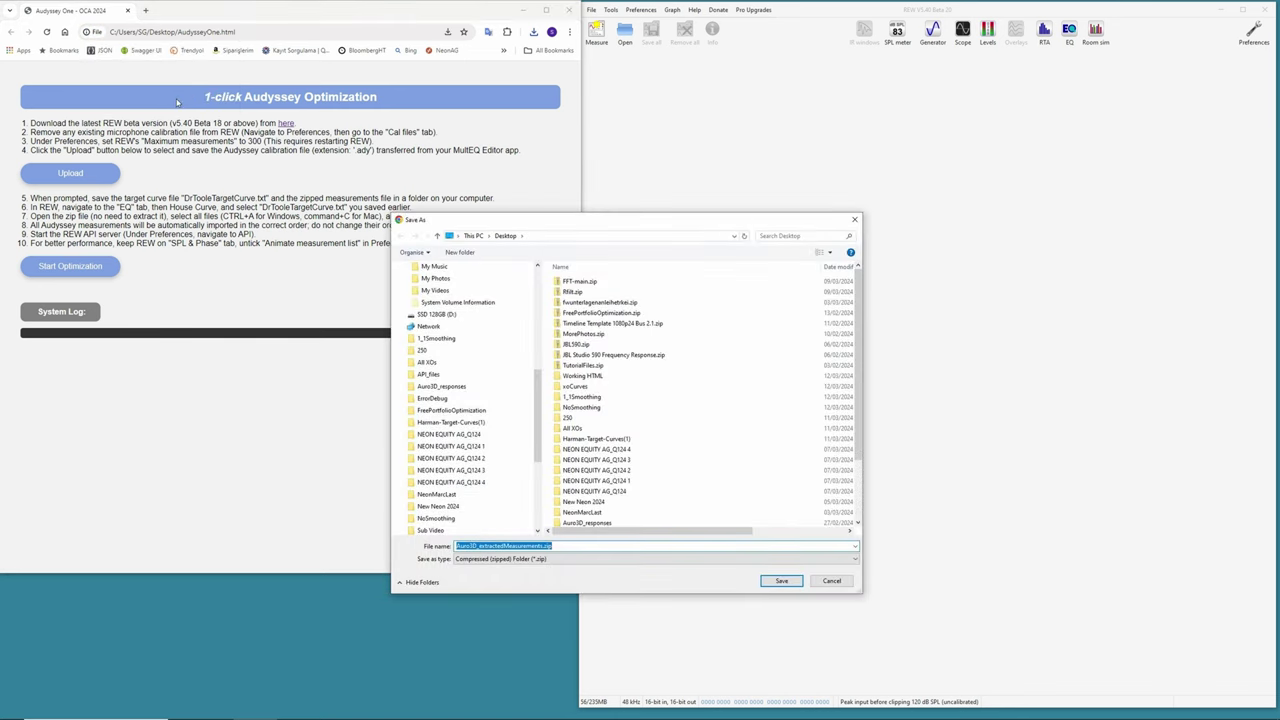
{"action": "scroll", "coordinate": [440, 292], "scroll_direction": "up", "scroll_amount": 8}
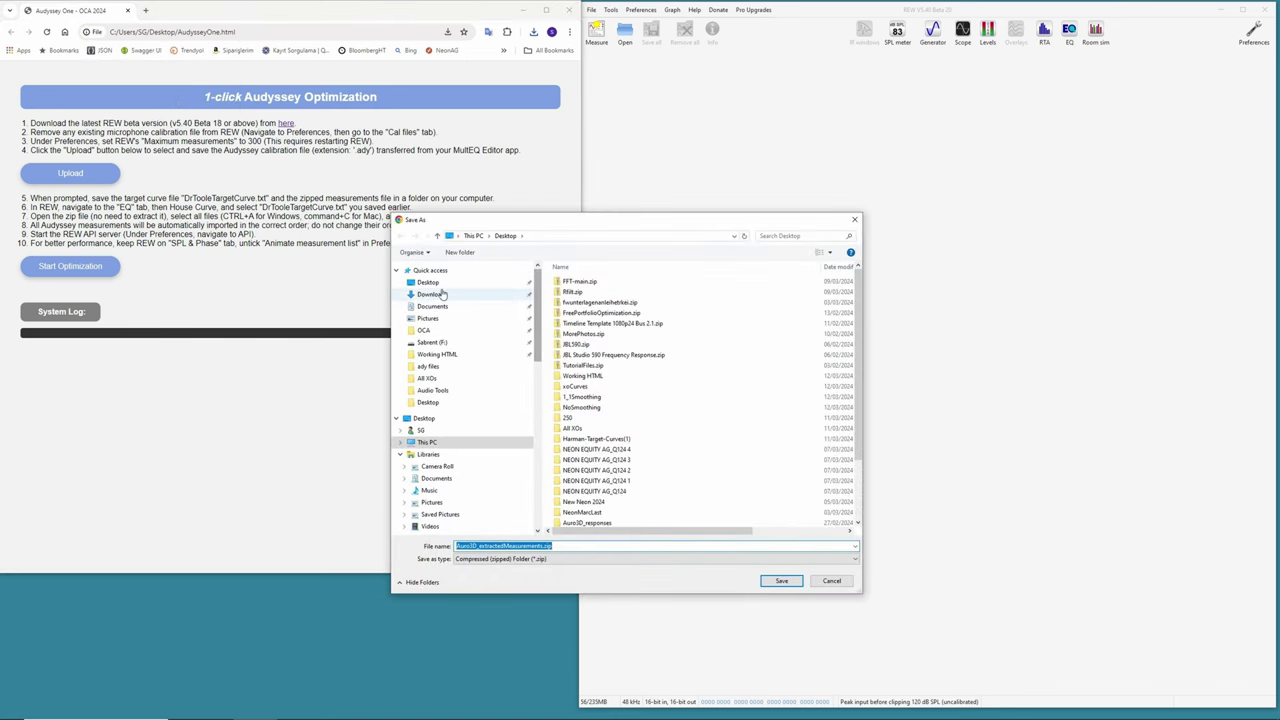
{"action": "left_click", "coordinate": [433, 283]}
{"action": "left_click", "coordinate": [456, 545]}
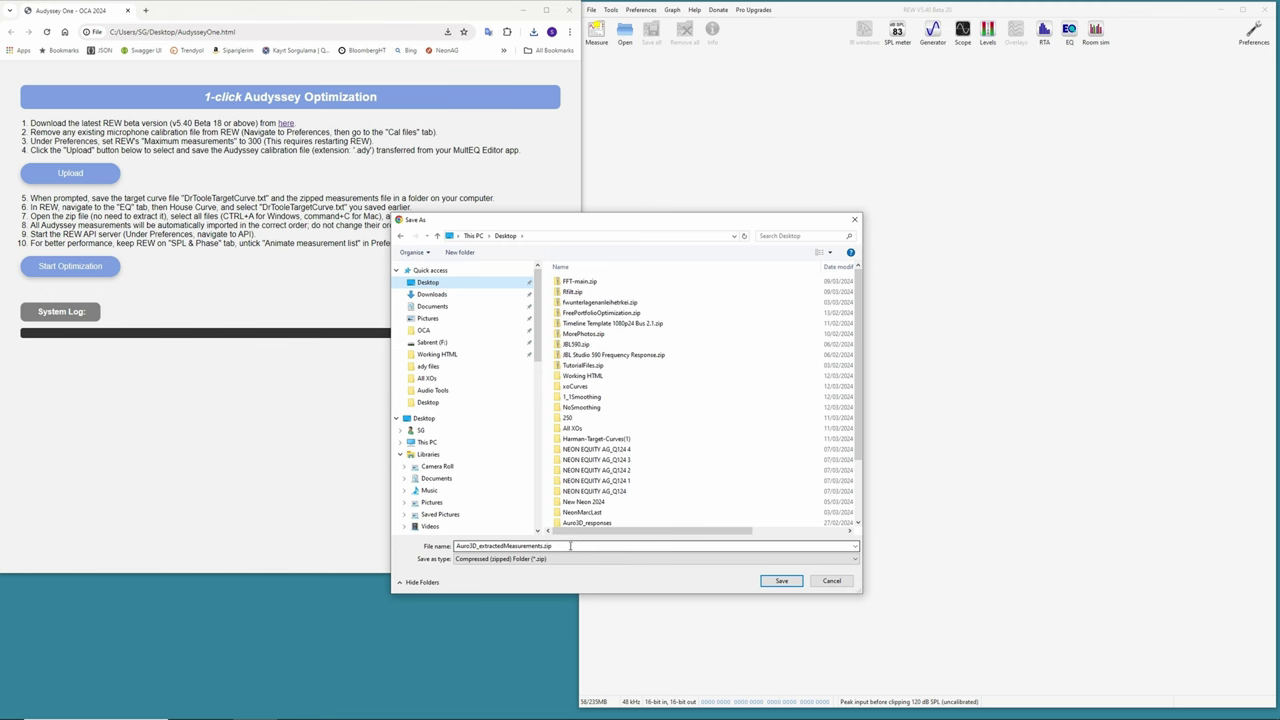
- Save the measurements zip to the Desktop, open it, and drag all 112 files into REW
{"action": "left_click", "coordinate": [780, 581]}
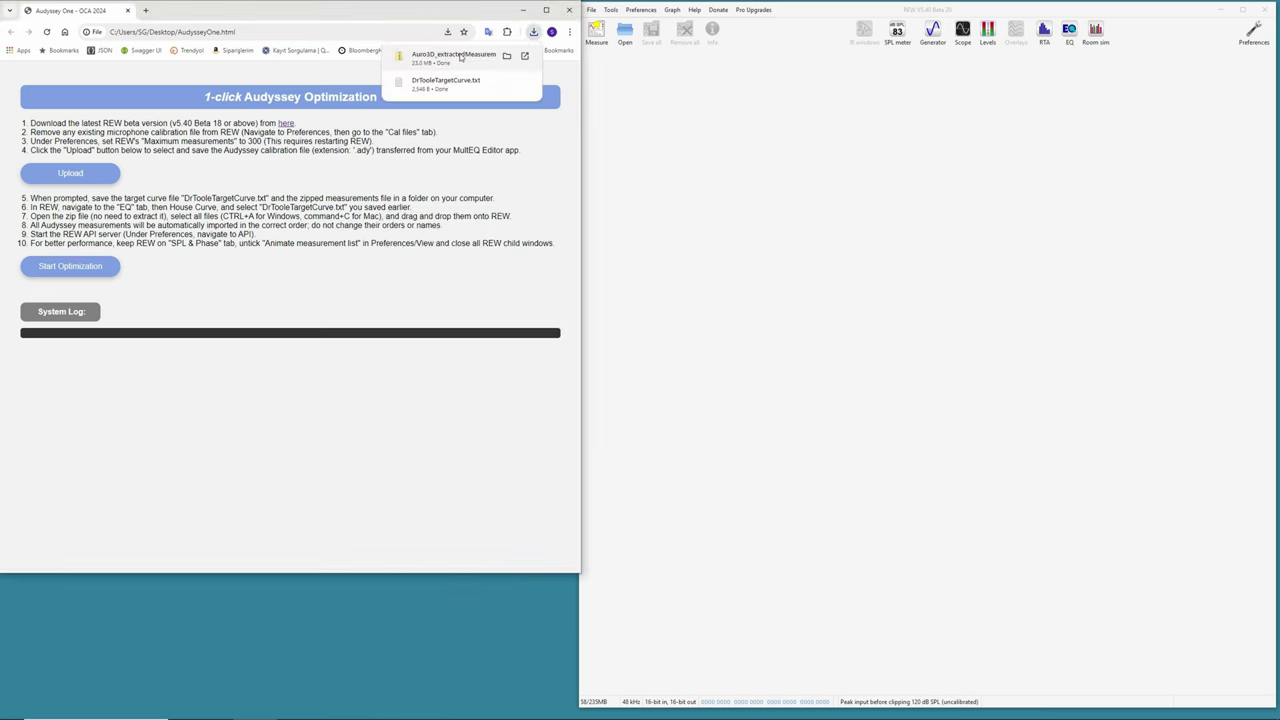
{"action": "left_click", "coordinate": [458, 58]}
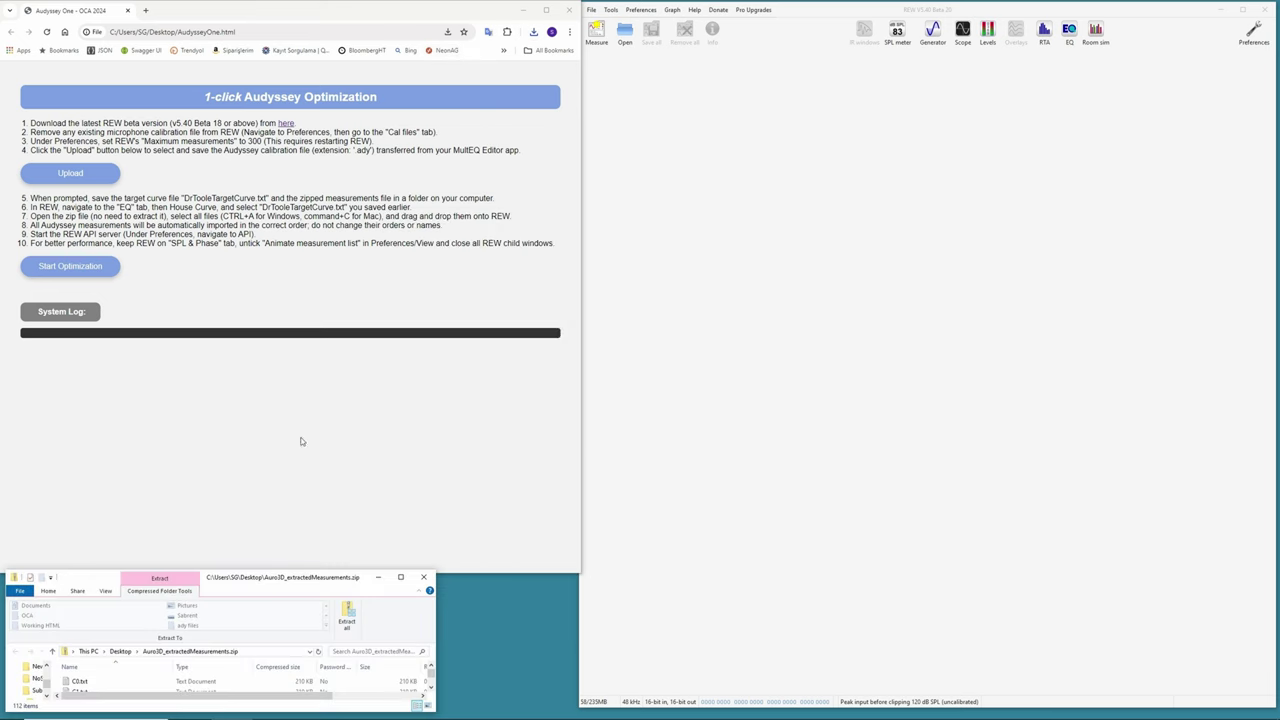
{"action": "left_click_drag", "start_coordinate": [270, 572], "coordinate": [338, 228]}
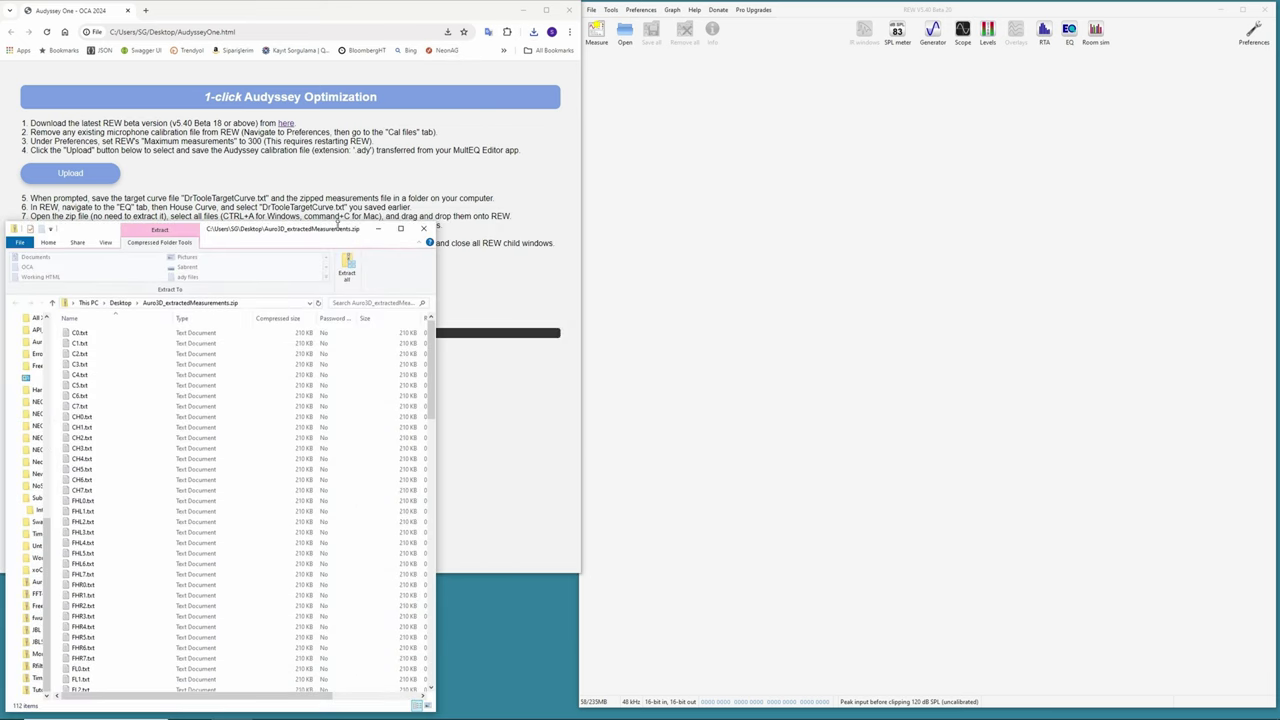
{"action": "left_click_drag", "start_coordinate": [108, 232], "coordinate": [284, 182]}
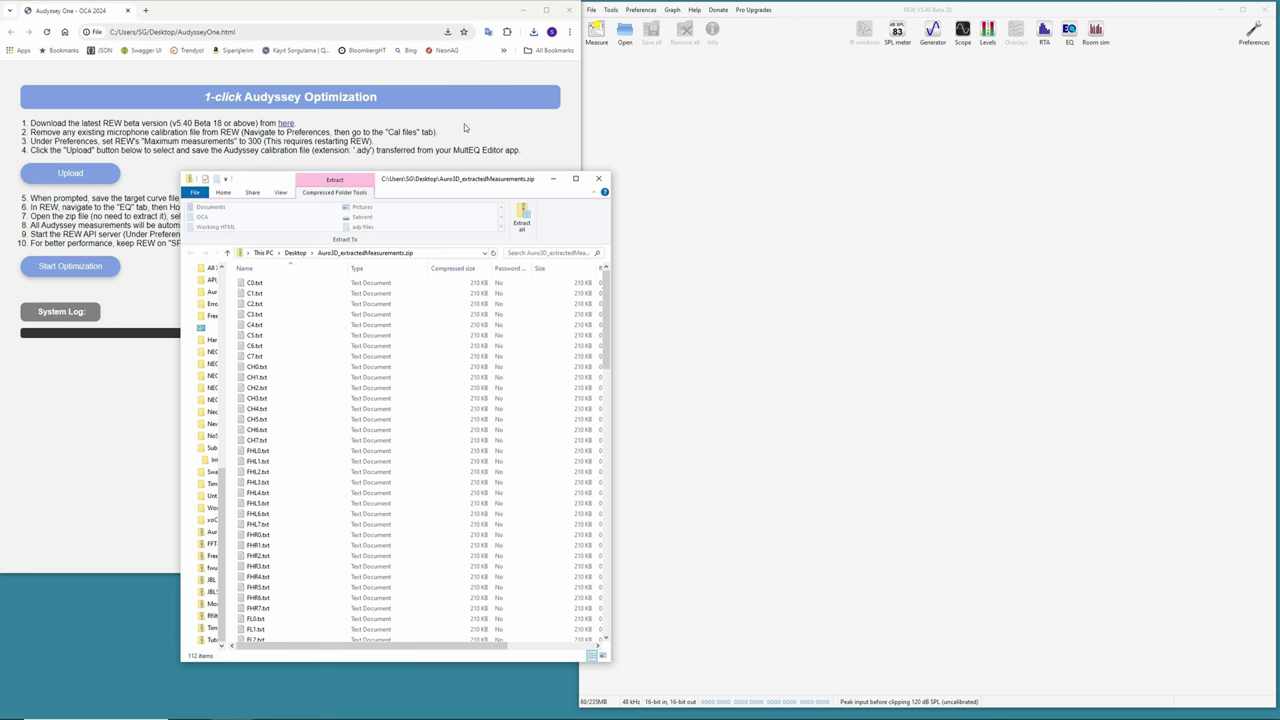
{"action": "key", "text": "ctrl+a"}
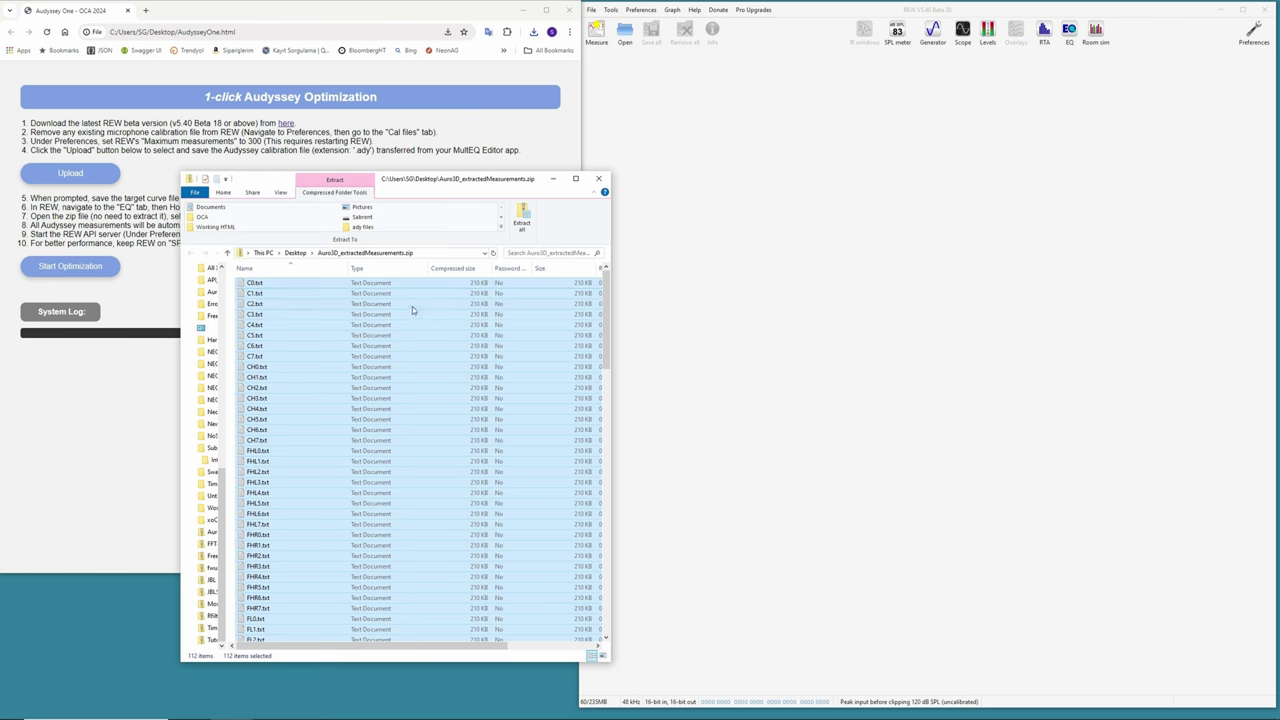
{"action": "left_click_drag", "start_coordinate": [412, 308], "coordinate": [649, 160]}
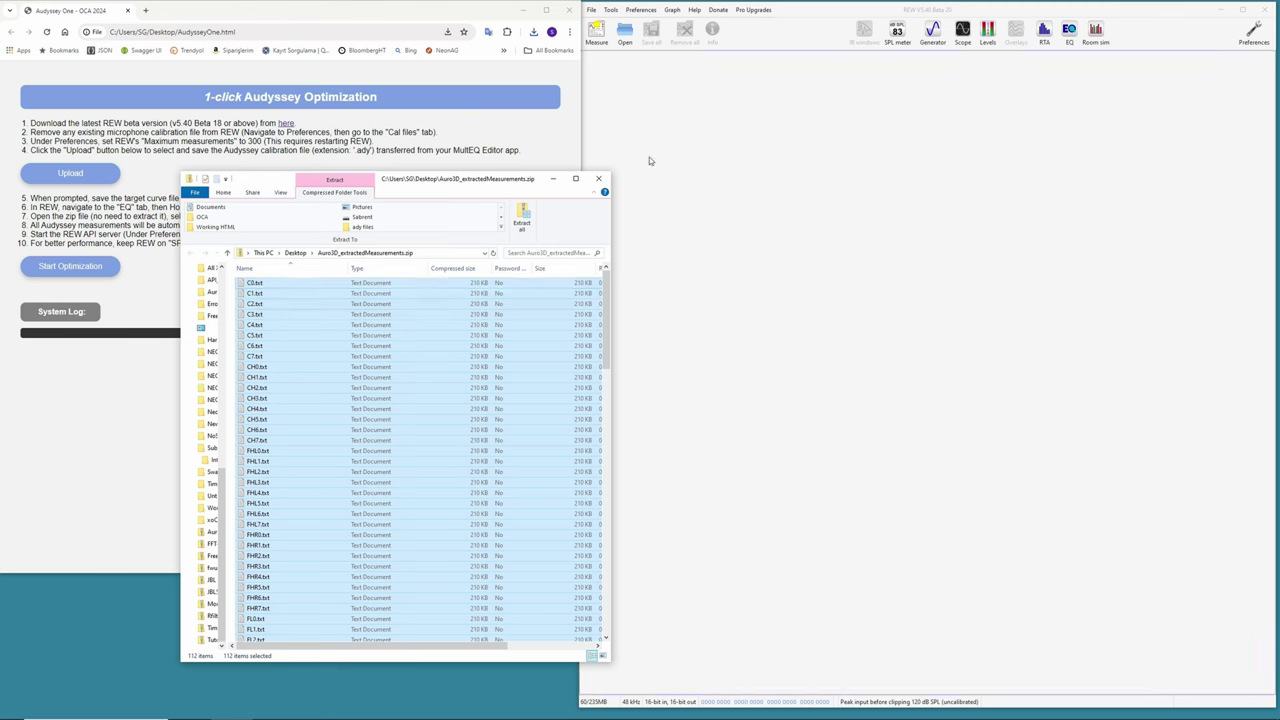
- Check the All SPL overlay, then open the EQ for measurement 112 TS7 with Target Settings expanded
{"action": "left_click", "coordinate": [600, 183]}
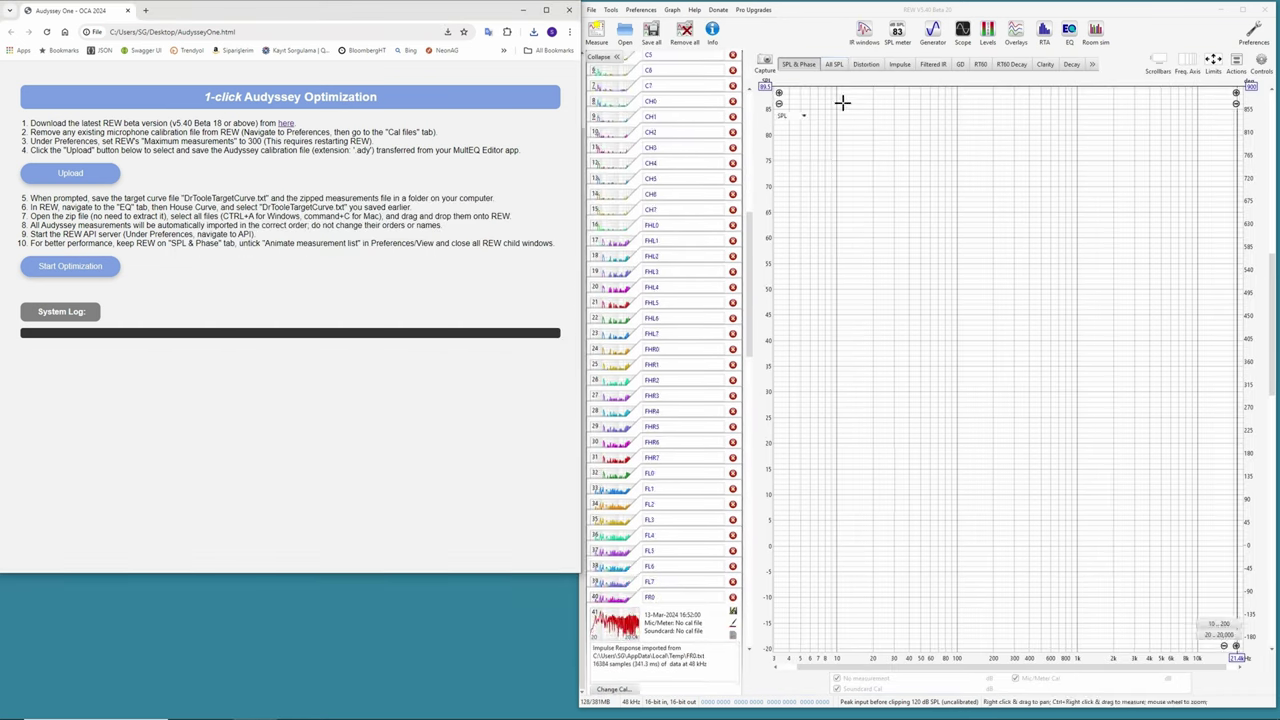
{"action": "left_click", "coordinate": [834, 64]}
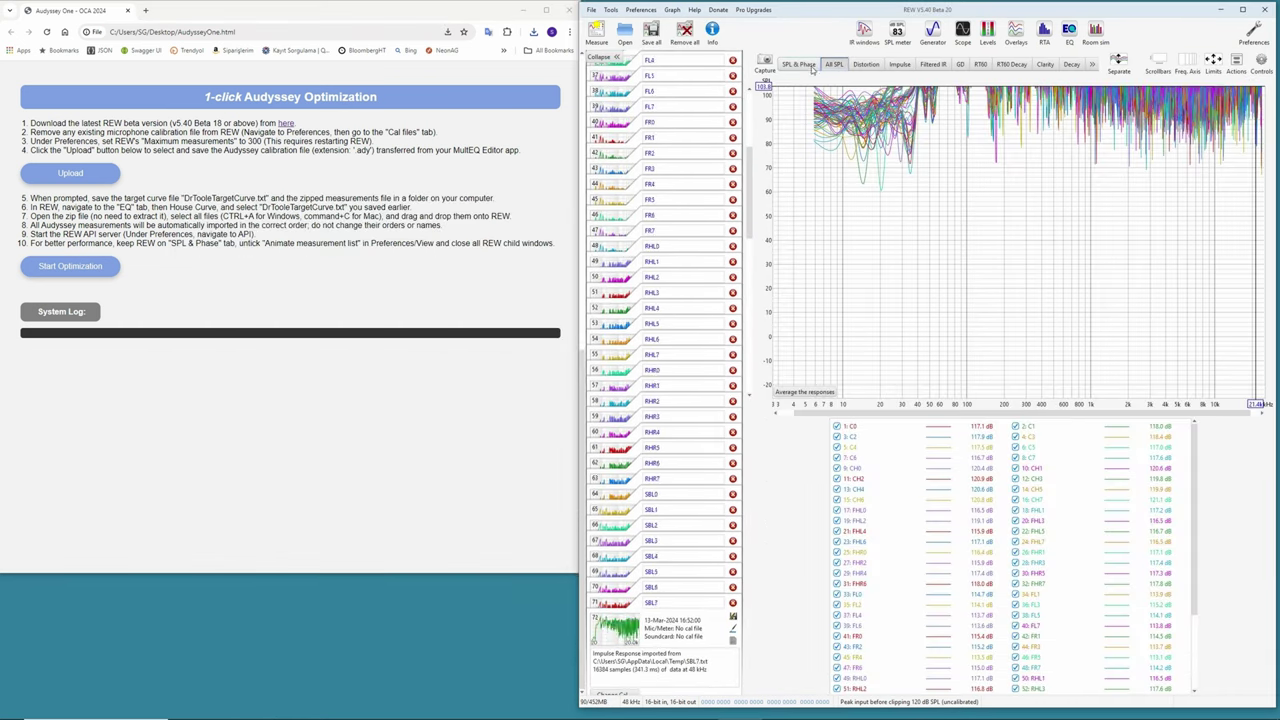
{"action": "left_click", "coordinate": [799, 65]}
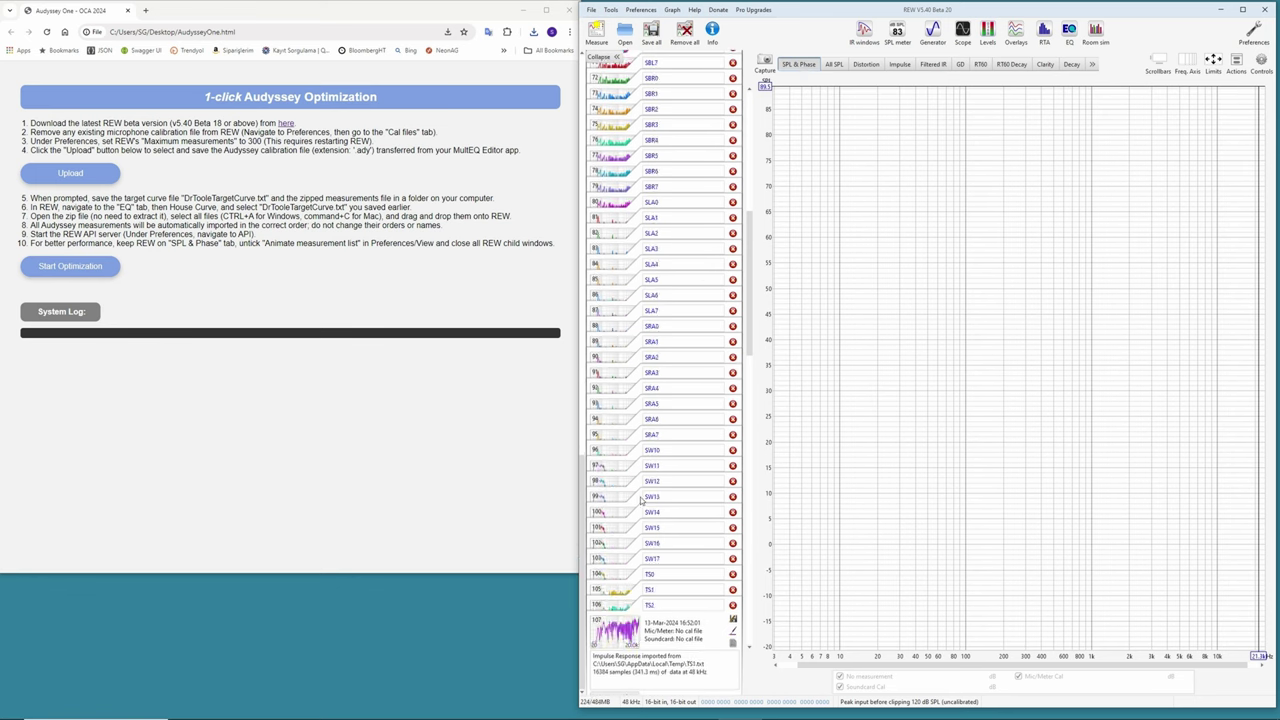
{"action": "left_click", "coordinate": [833, 65]}
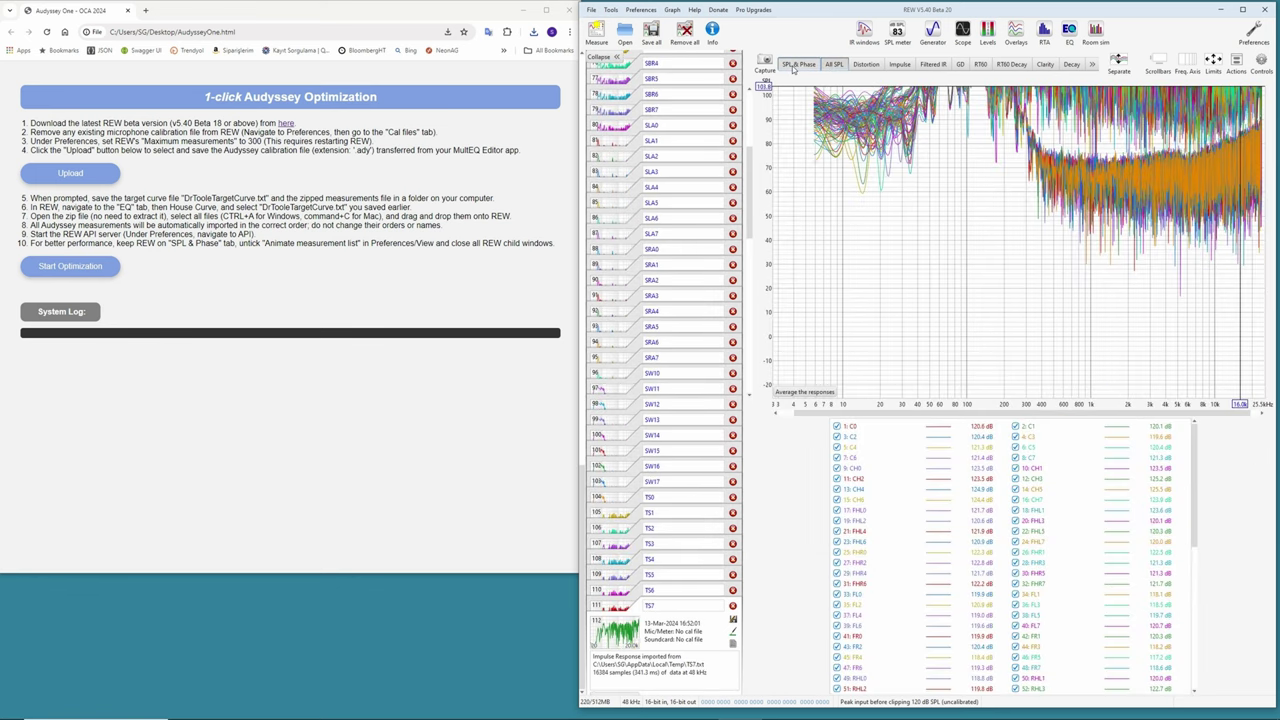
{"action": "left_click", "coordinate": [795, 65]}
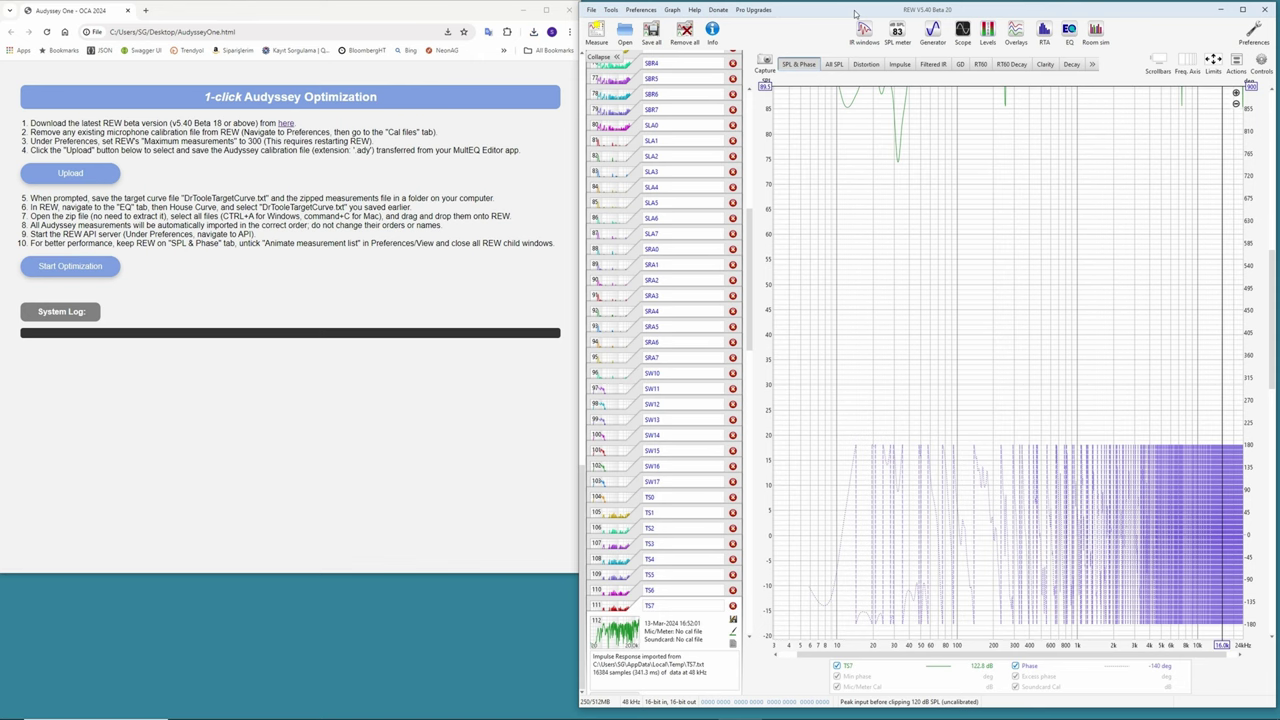
{"action": "left_click", "coordinate": [1068, 36]}
{"action": "left_click", "coordinate": [1112, 118]}
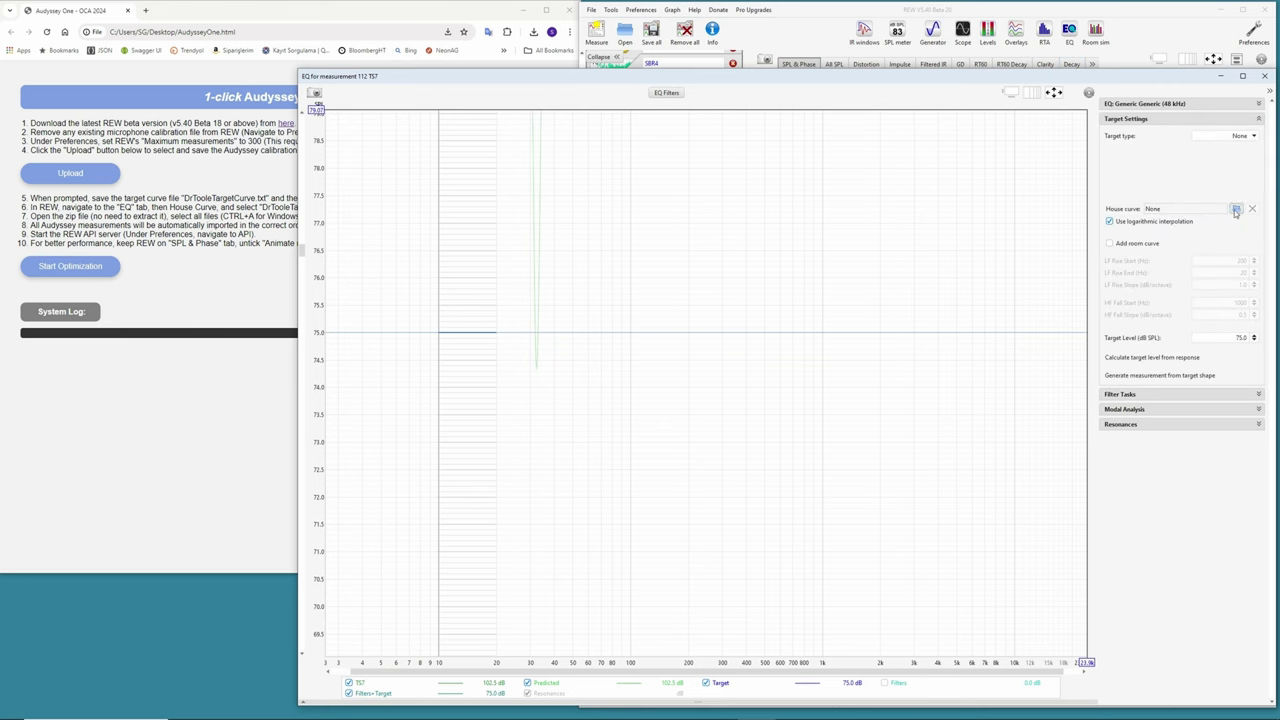
- Load DrTooleTargetCurve.txt from the Desktop as the house curve and close the EQ window
{"action": "left_click", "coordinate": [1236, 210]}
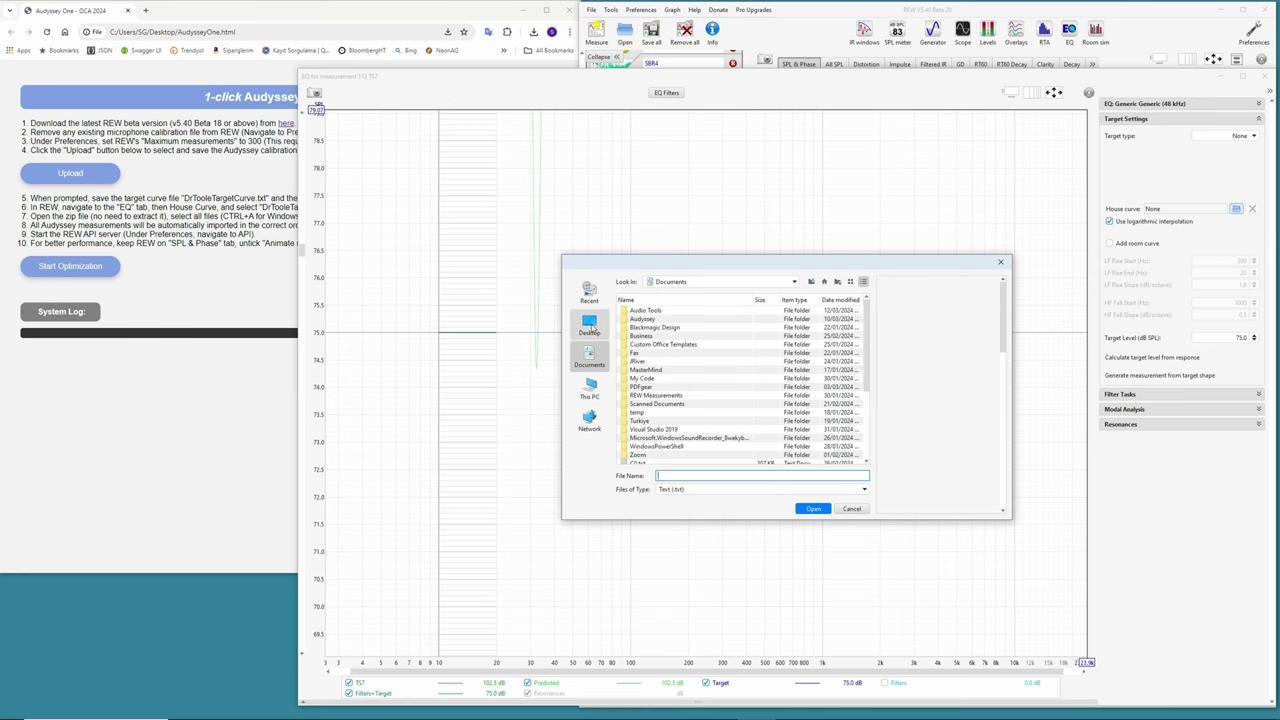
{"action": "left_click", "coordinate": [589, 325]}
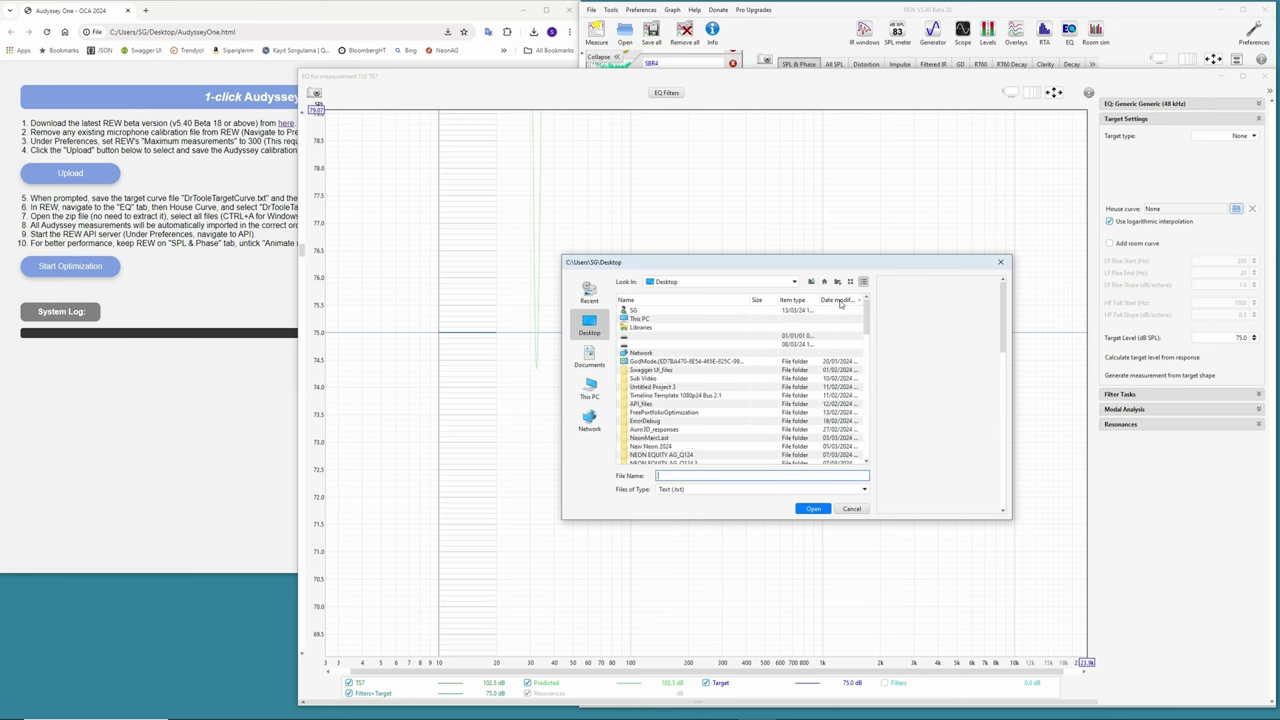
{"action": "left_click", "coordinate": [840, 301]}
{"action": "left_click", "coordinate": [660, 311]}
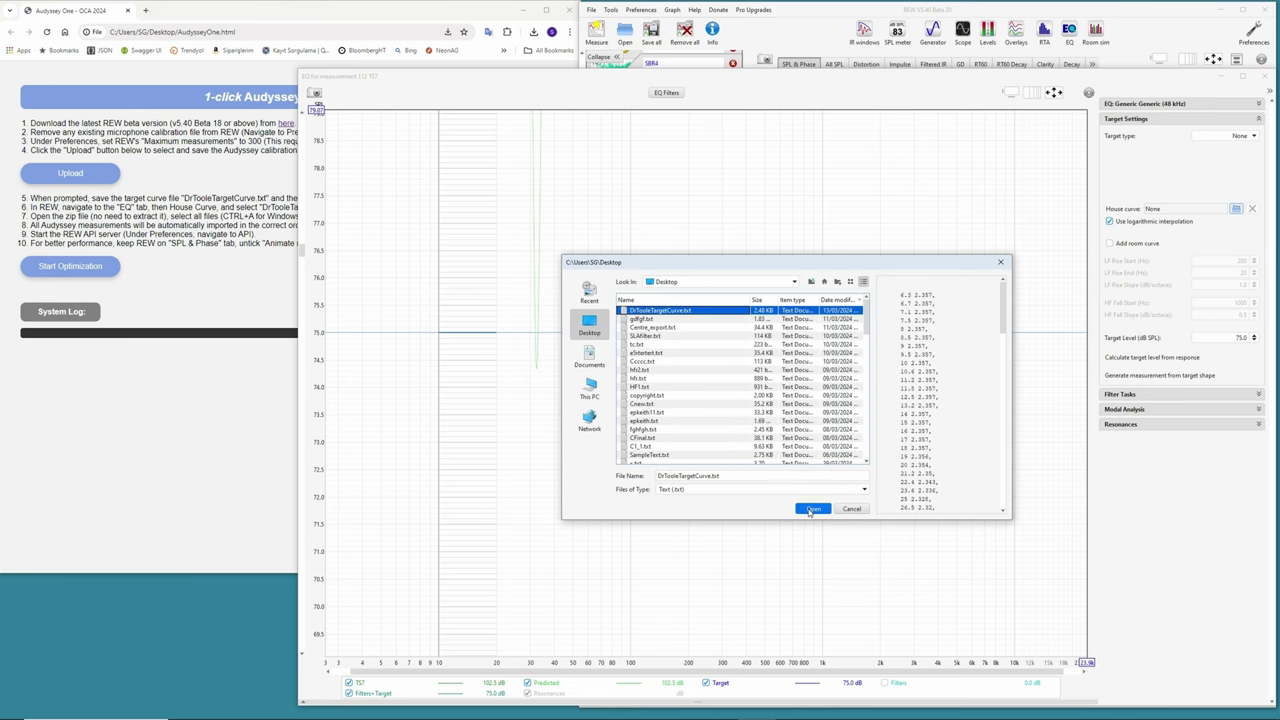
{"action": "left_click", "coordinate": [812, 509]}
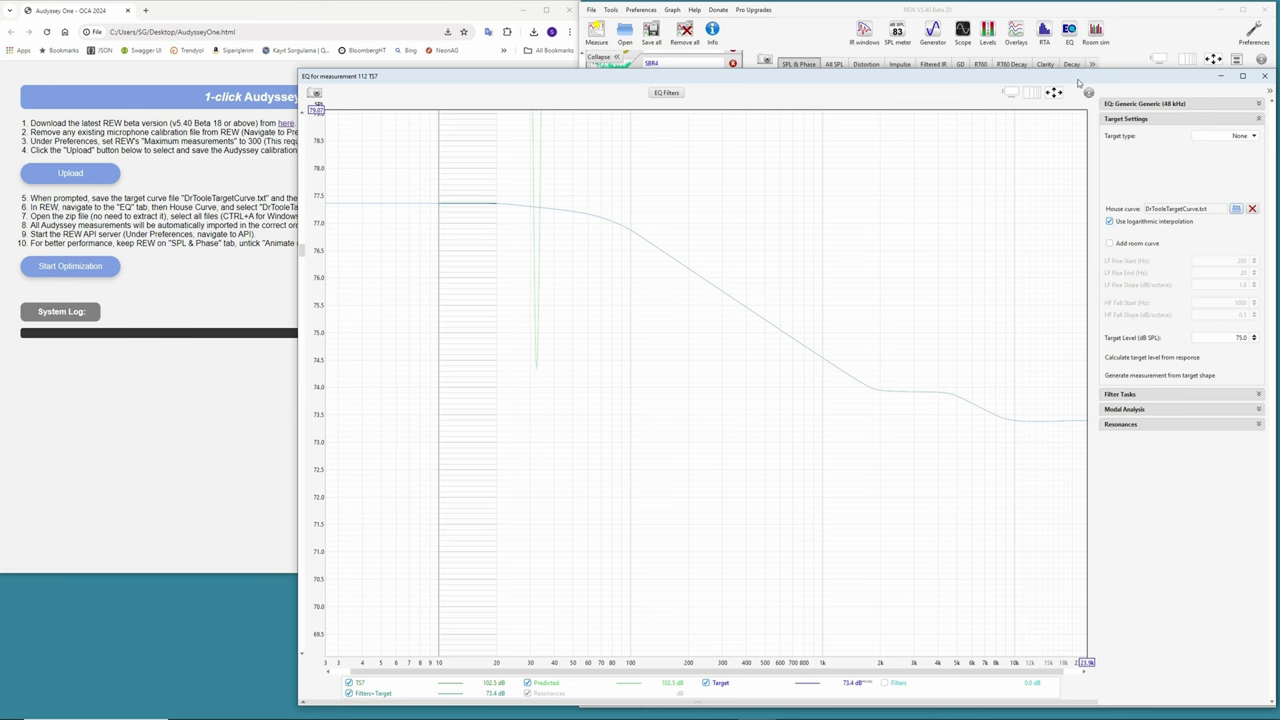
{"action": "left_click", "coordinate": [1265, 76]}
{"action": "left_click_drag", "start_coordinate": [40, 212], "coordinate": [368, 199]}
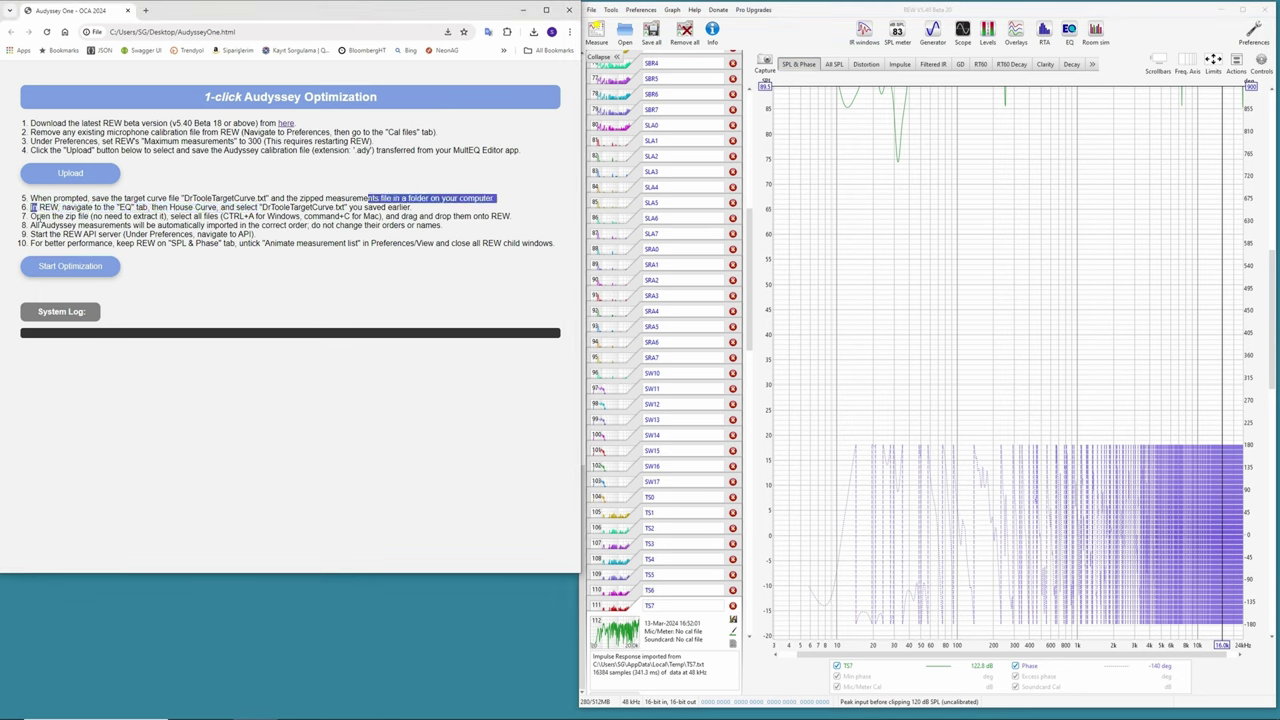
- Select measurement CH7 in REW, imported from CH7.txt at 48 kHz, to graph its response
{"action": "left_click_drag", "start_coordinate": [52, 225], "coordinate": [118, 234]}
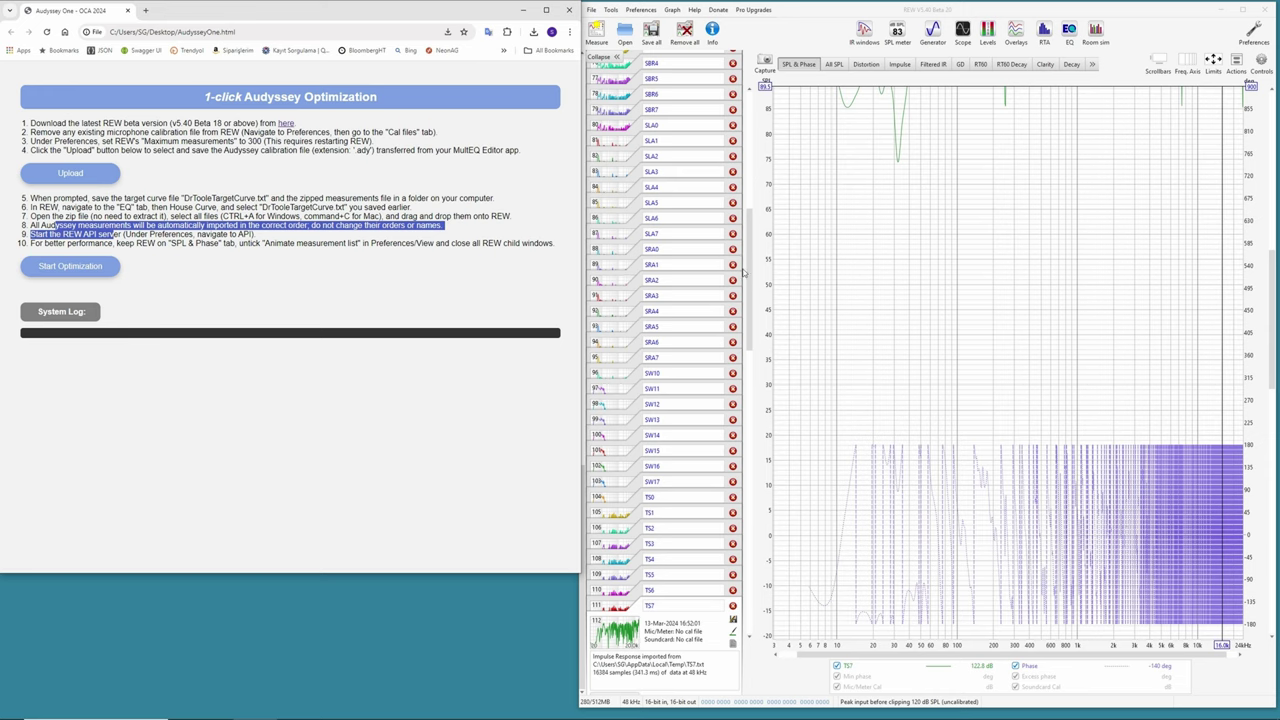
{"action": "left_click", "coordinate": [753, 297]}
{"action": "left_click_drag", "start_coordinate": [753, 297], "coordinate": [660, 135]}
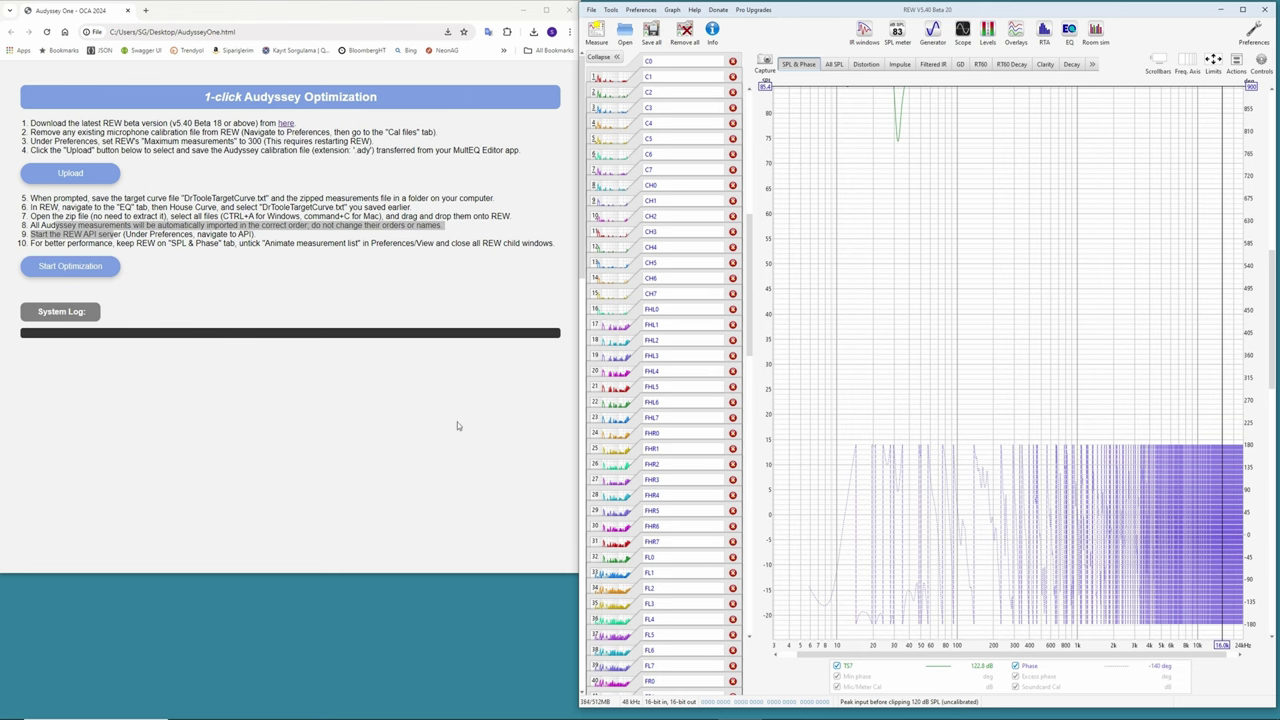
{"action": "left_click", "coordinate": [645, 309]}
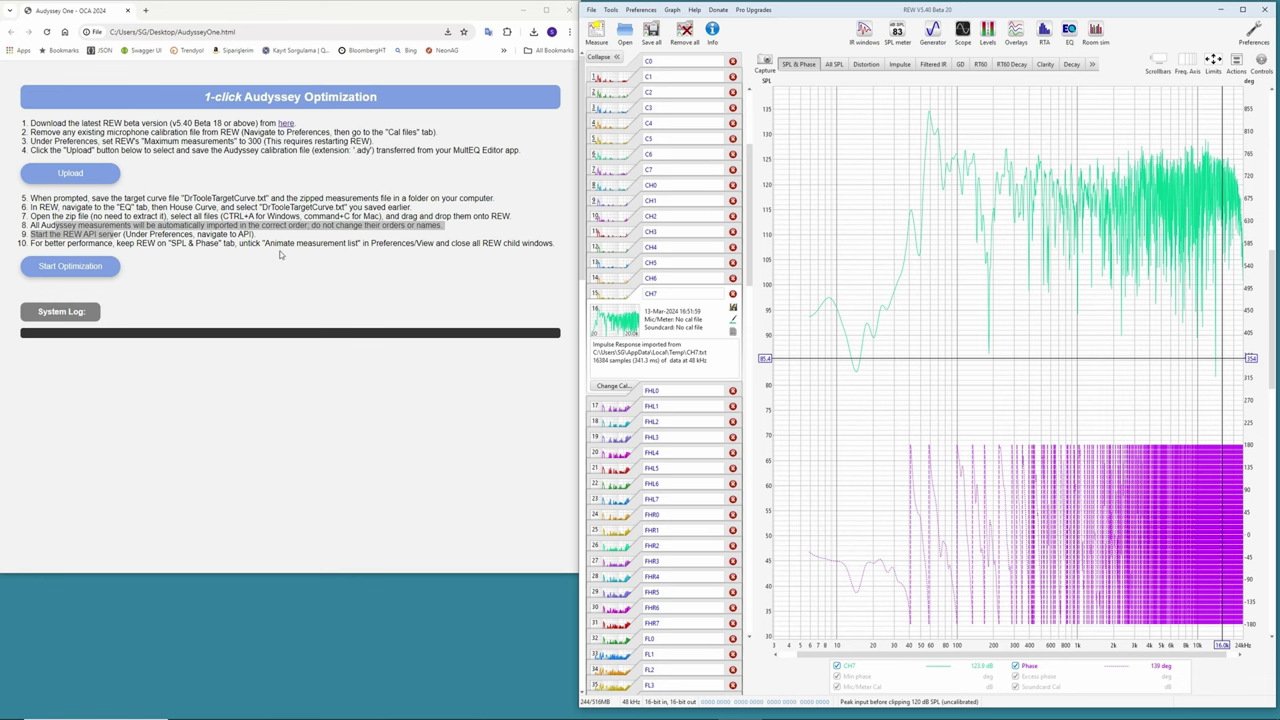
- Untick Animate measurements list in REW Preferences, review the Analysis settings, and close the dialog
{"action": "left_click", "coordinate": [1241, 40]}
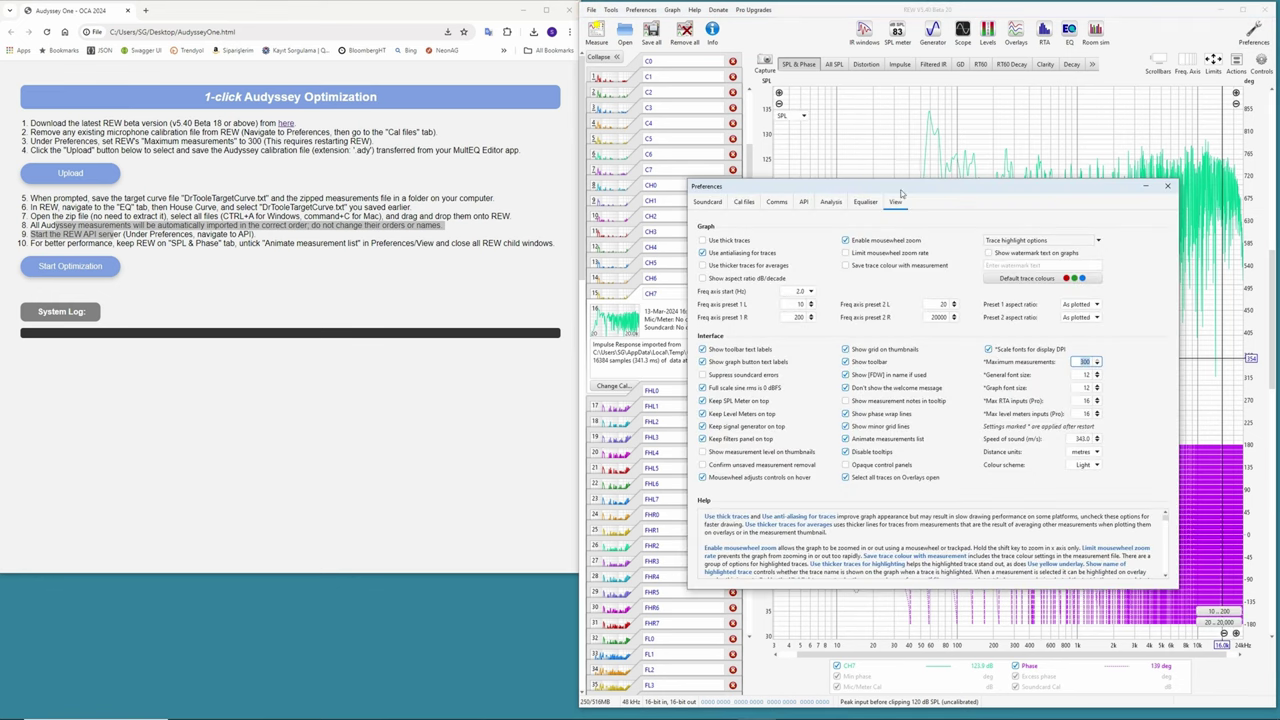
{"action": "left_click", "coordinate": [845, 439]}
{"action": "left_click", "coordinate": [831, 202]}
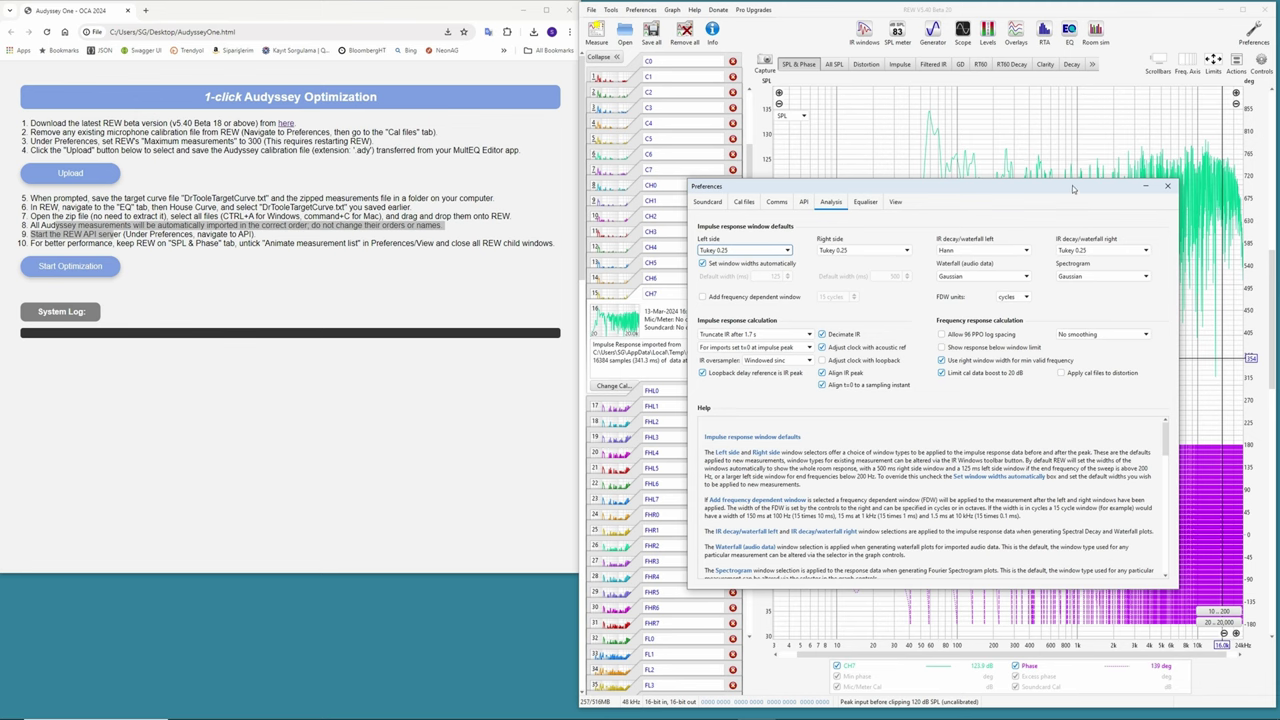
{"action": "left_click", "coordinate": [1167, 186]}
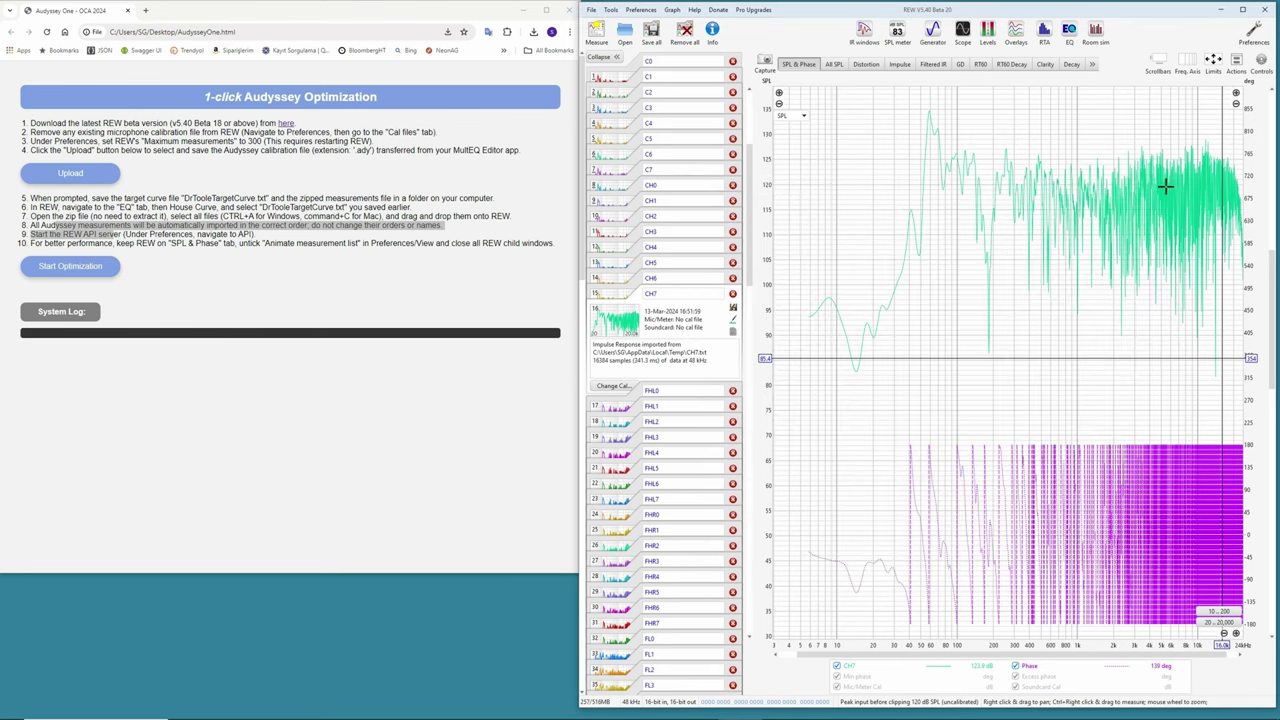
- Start the Audyssey optimization and let it run until the Auro3D_OneOptimized.ady save prompt appears
{"action": "left_click", "coordinate": [79, 270]}
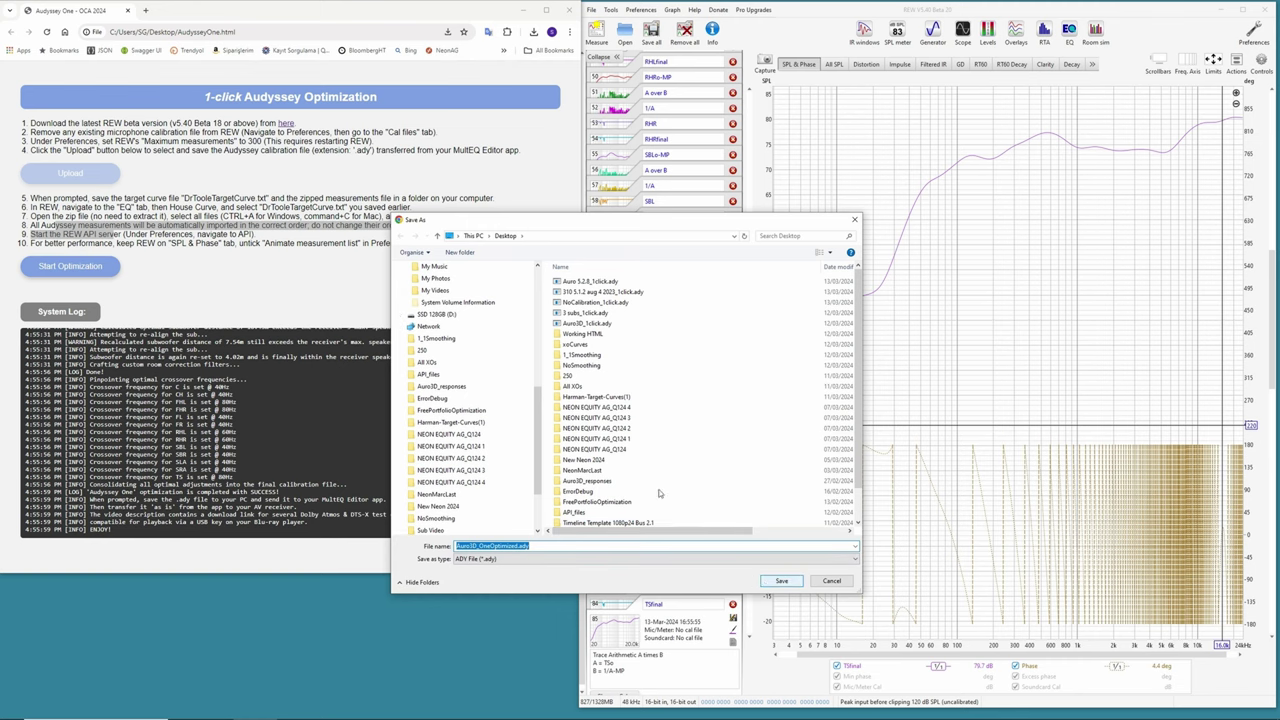
- Save Auro3D_OneOptimized.ady to the Desktop
{"action": "left_click_drag", "start_coordinate": [541, 426], "coordinate": [540, 286]}
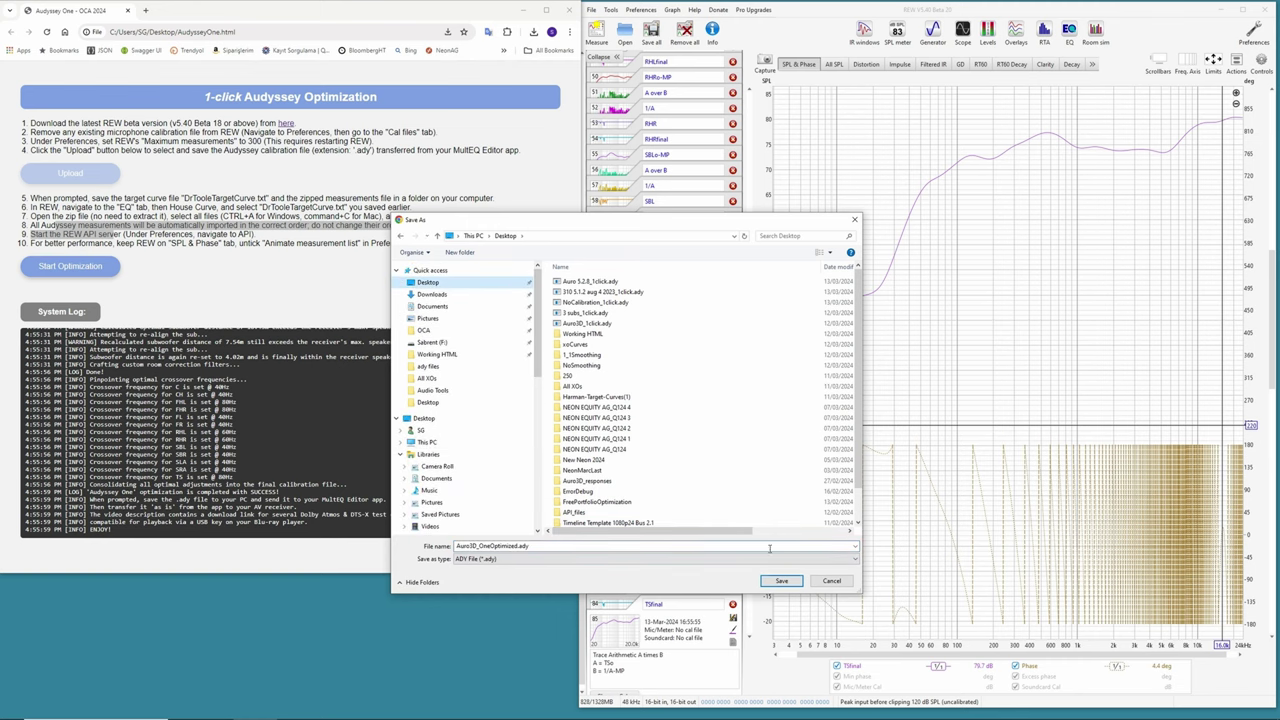
{"action": "left_click", "coordinate": [781, 580]}
{"action": "mouse_move", "coordinate": [445, 62]}
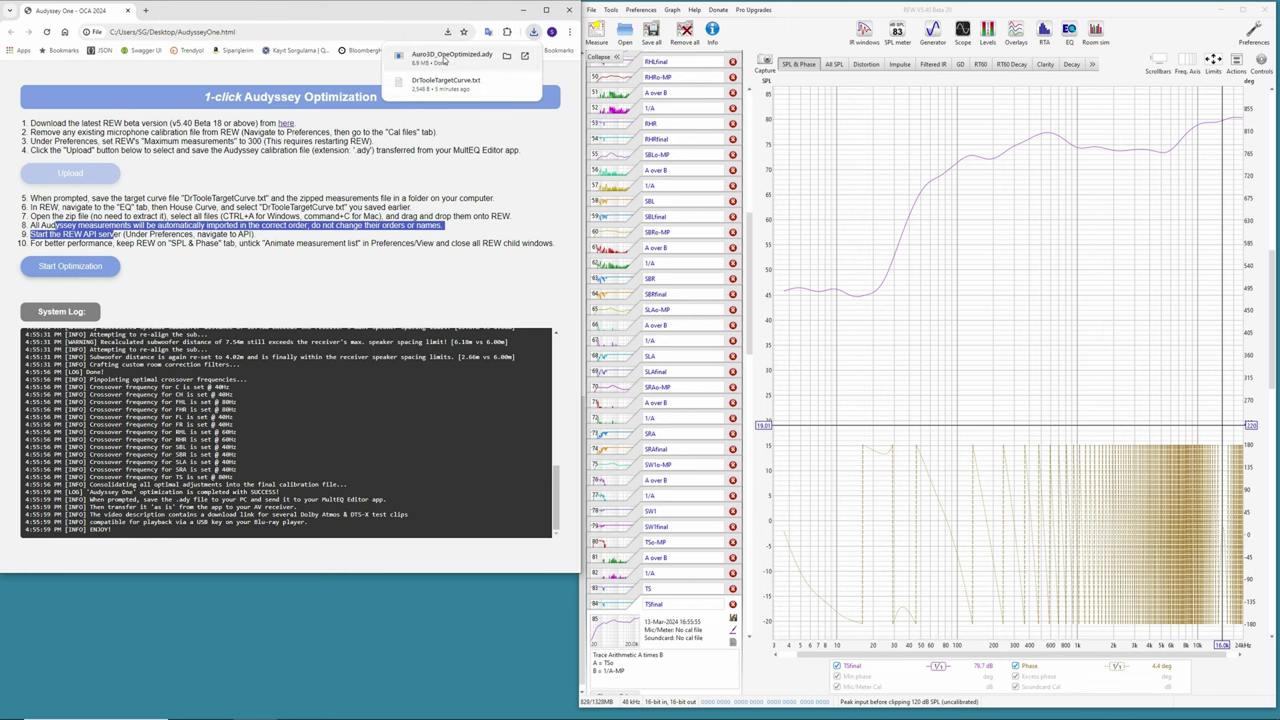
- Scroll through the System Log and highlight the subwoofer distance message
{"action": "scroll", "coordinate": [325, 460], "scroll_direction": "up", "scroll_amount": 3}
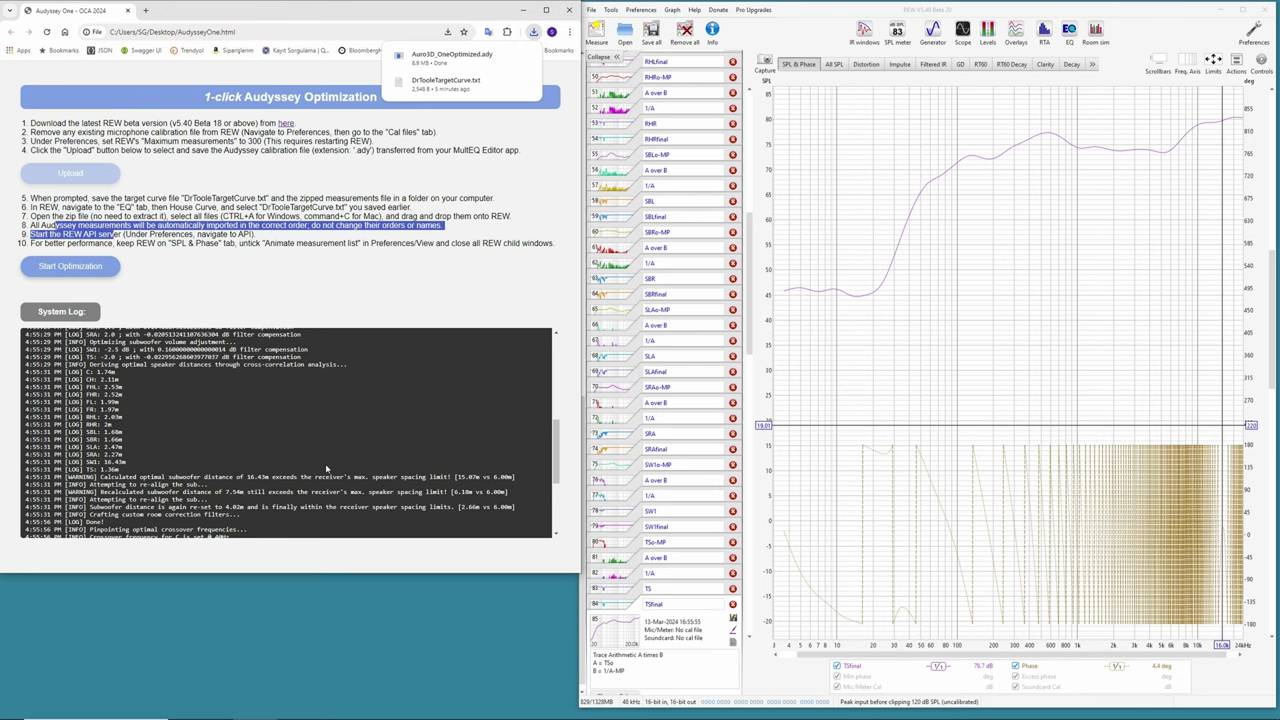
{"action": "scroll", "coordinate": [340, 470], "scroll_direction": "down", "scroll_amount": 1}
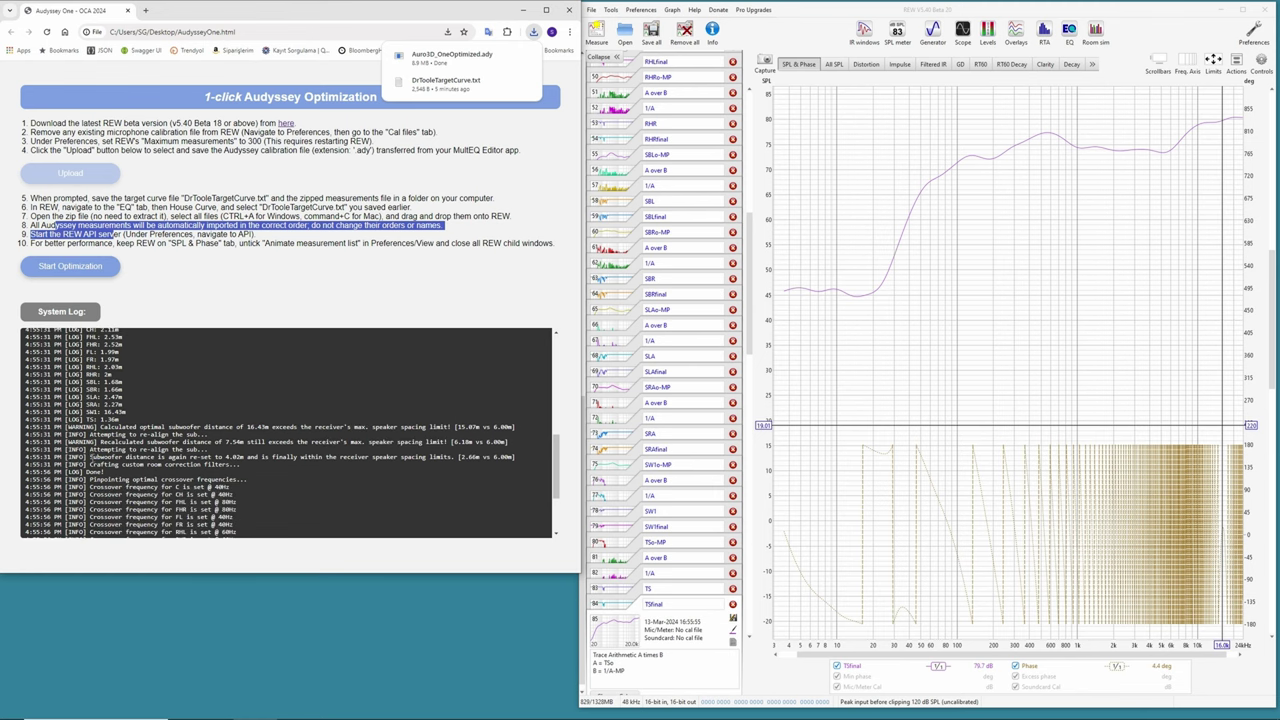
{"action": "left_click_drag", "start_coordinate": [90, 457], "coordinate": [258, 458]}
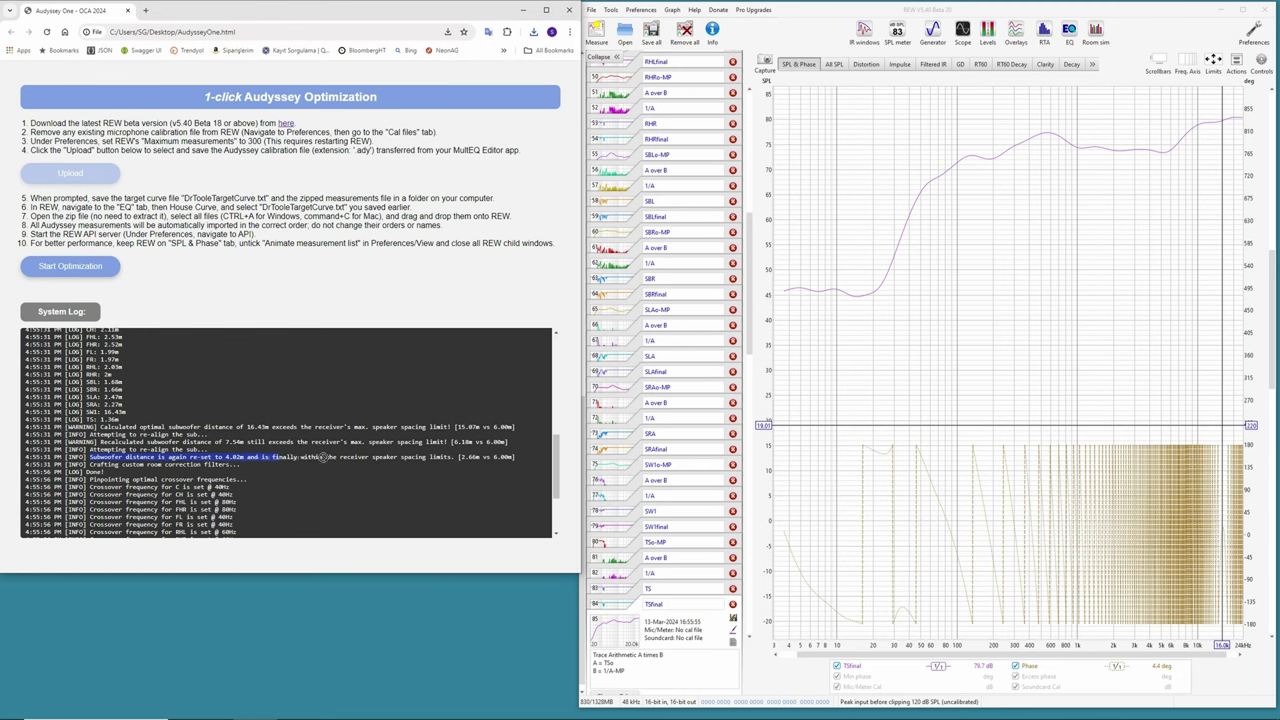
{"action": "left_click_drag", "start_coordinate": [332, 457], "coordinate": [289, 456]}
{"action": "scroll", "coordinate": [280, 396], "scroll_direction": "down", "scroll_amount": 2}
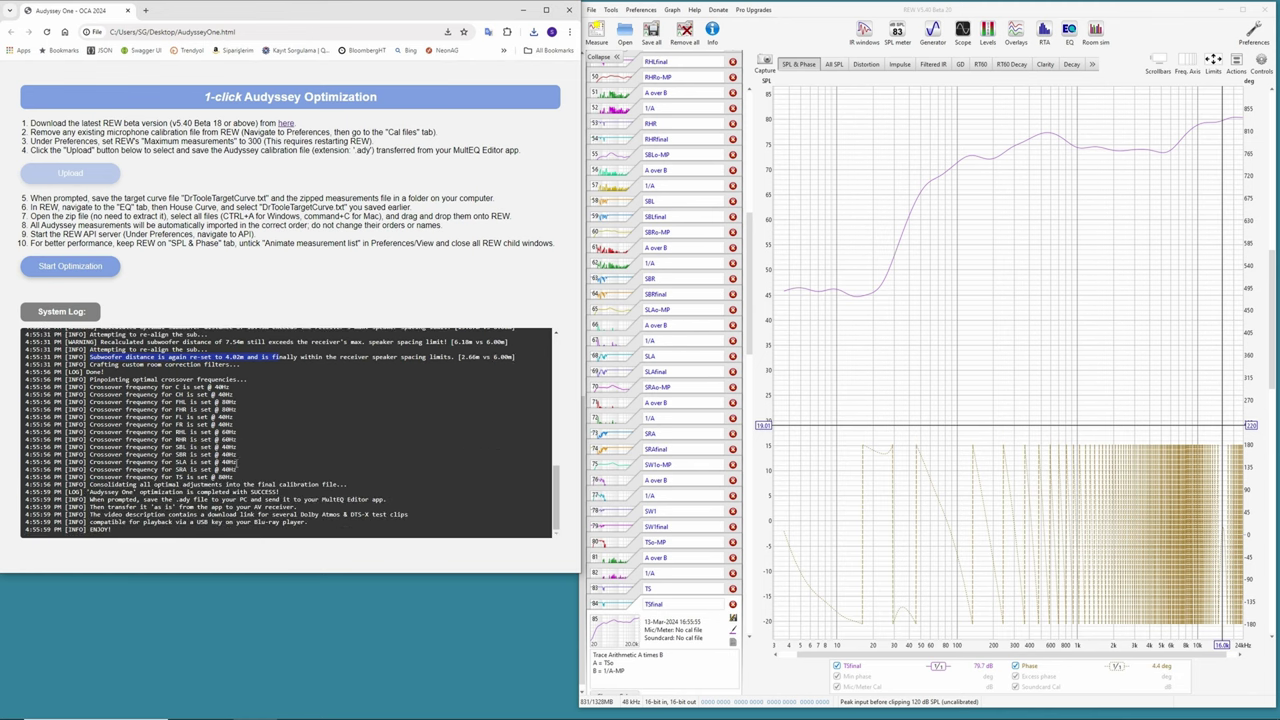
- Overlay all SPL responses and widen the REW window across the browser
{"action": "left_click", "coordinate": [833, 66]}
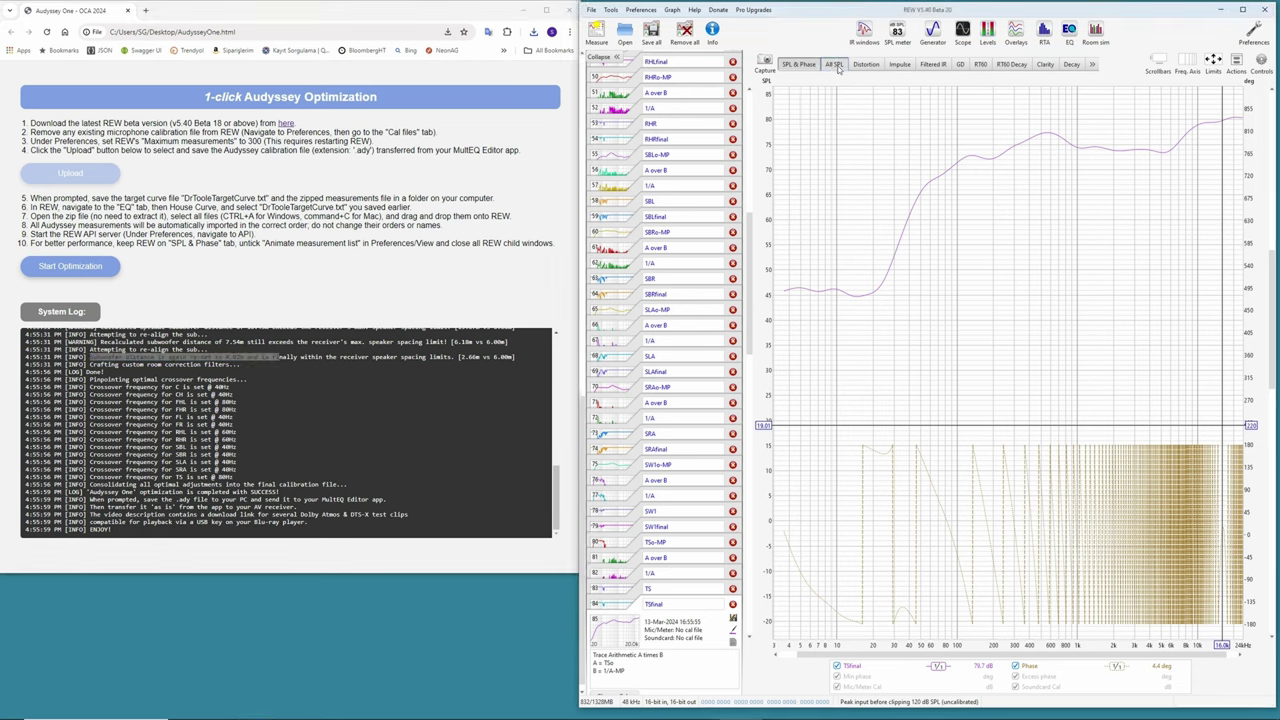
{"action": "left_click", "coordinate": [1242, 9]}
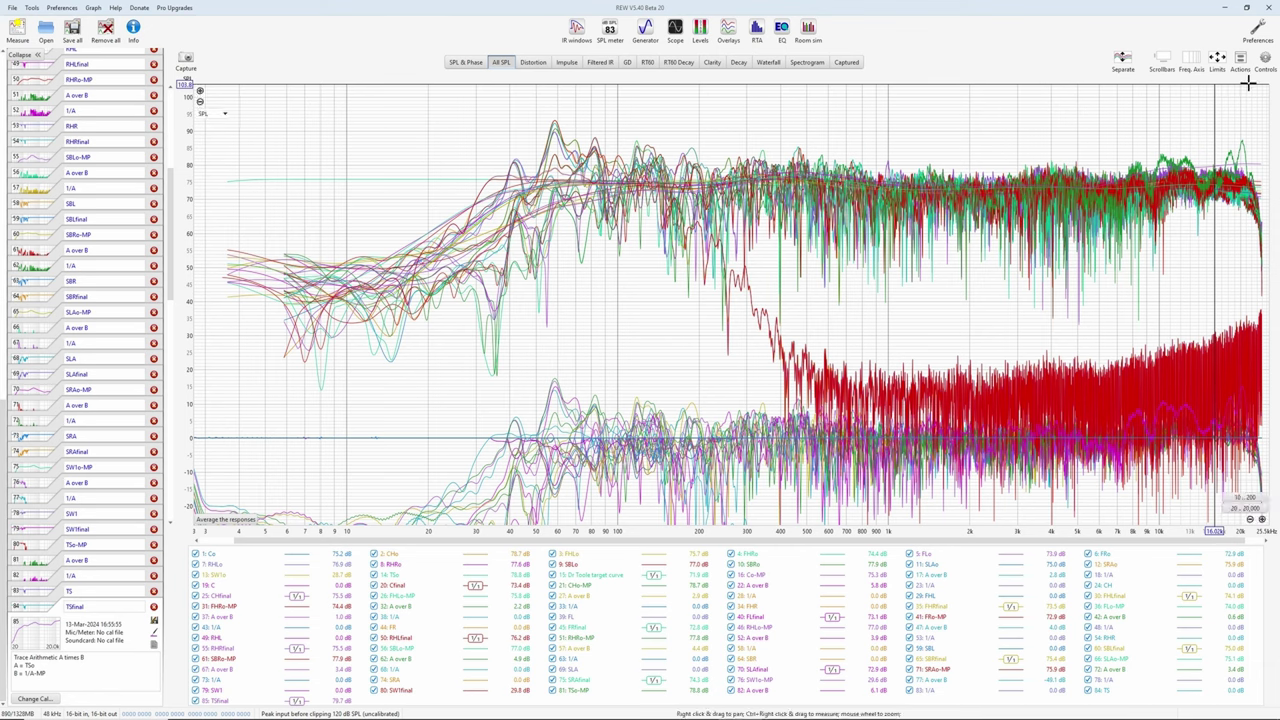
{"action": "left_click", "coordinate": [1246, 7]}
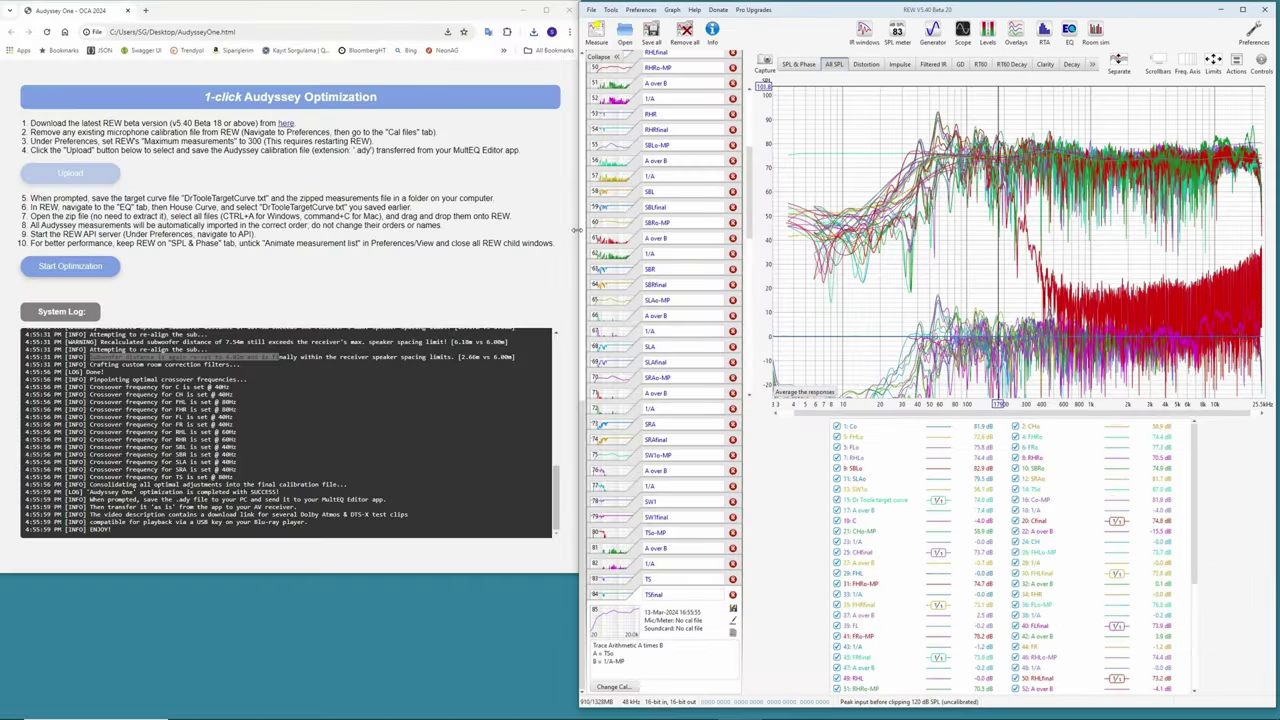
{"action": "left_click_drag", "start_coordinate": [585, 232], "coordinate": [88, 233]}
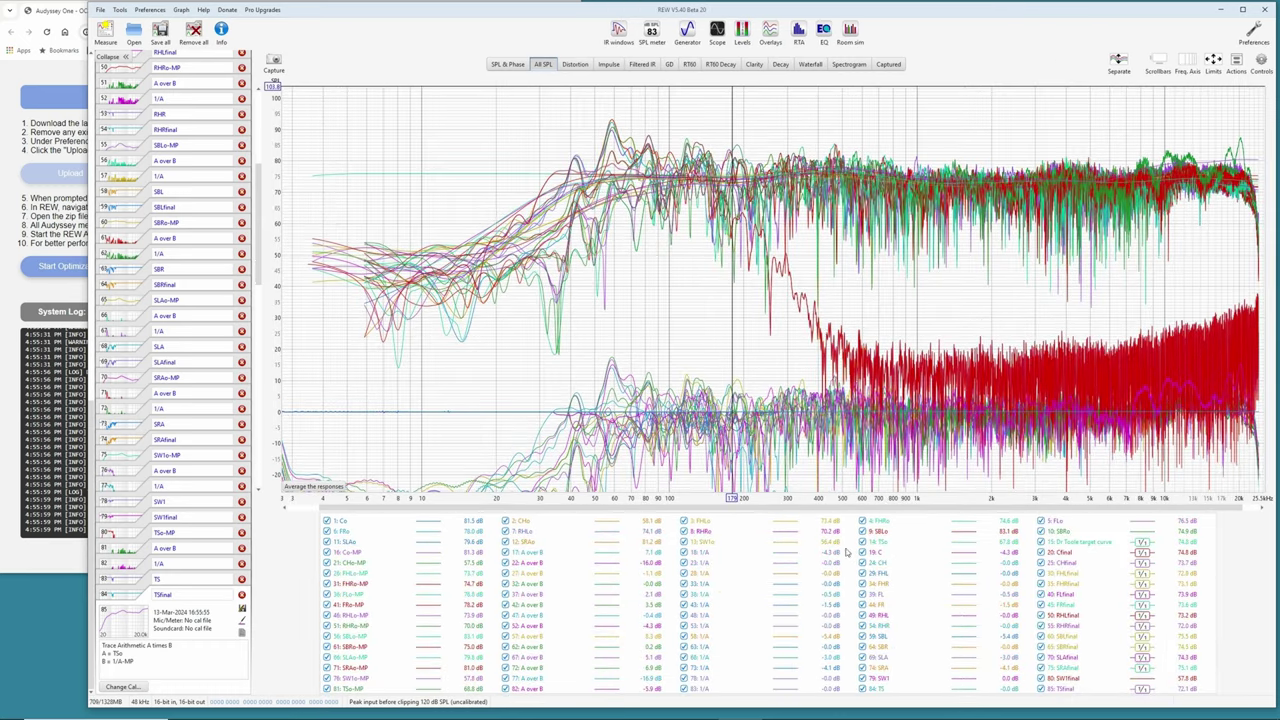
- Clear all graph selections, then show only Cfinal, CHfinal, FHL/FHR, FL/FR, RHL/RHR, SBL/SBR, SLA/SRA, SW and TSfinal
{"action": "right_click", "coordinate": [894, 585]}
{"action": "left_click", "coordinate": [915, 607]}
{"action": "left_click", "coordinate": [1041, 552]}
{"action": "left_click", "coordinate": [1041, 563]}
{"action": "left_click", "coordinate": [1041, 573]}
{"action": "left_click", "coordinate": [1041, 584]}
{"action": "left_click", "coordinate": [1041, 594]}
{"action": "left_click", "coordinate": [1041, 605]}
{"action": "left_click", "coordinate": [1041, 615]}
{"action": "left_click", "coordinate": [1064, 626]}
{"action": "left_click", "coordinate": [1064, 636]}
{"action": "left_click", "coordinate": [1064, 647]}
{"action": "left_click", "coordinate": [1064, 657]}
{"action": "left_click", "coordinate": [1064, 668]}
{"action": "left_click", "coordinate": [1064, 678]}
{"action": "left_click", "coordinate": [1060, 689]}
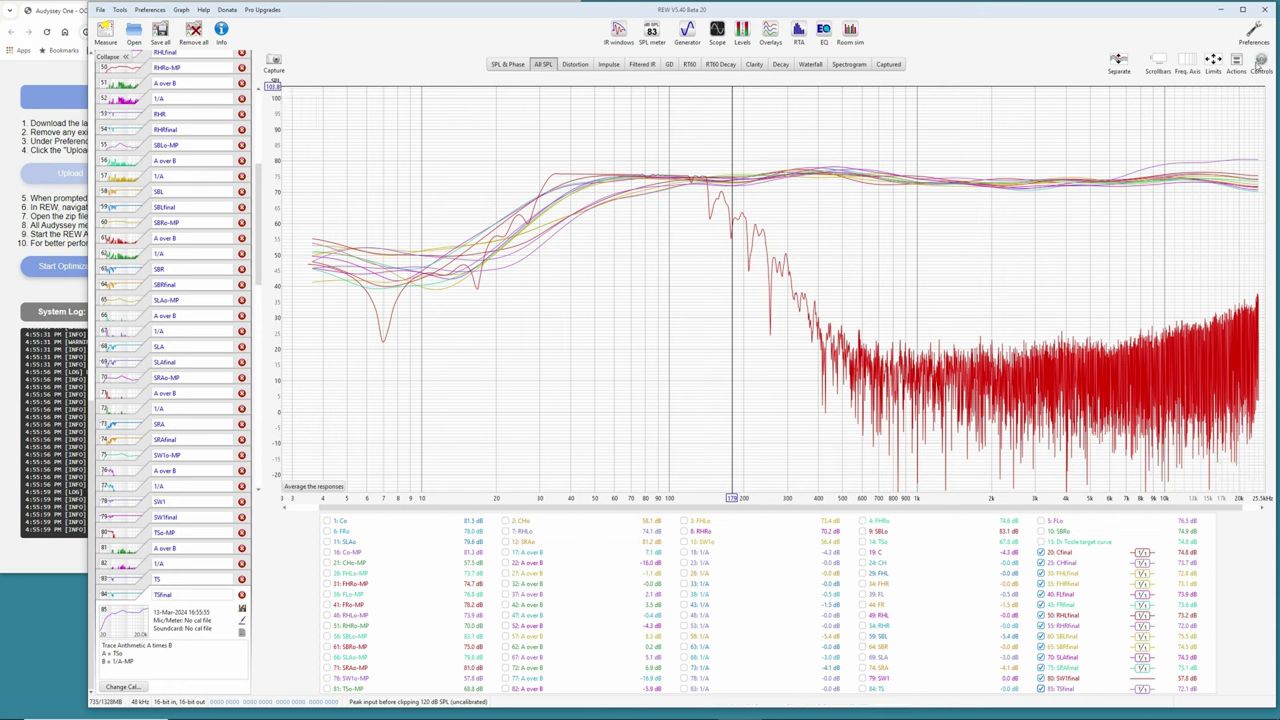
- Apply No smoothing to the final responses and overlay the 15: Dr Toole target curve
{"action": "left_click", "coordinate": [1237, 62]}
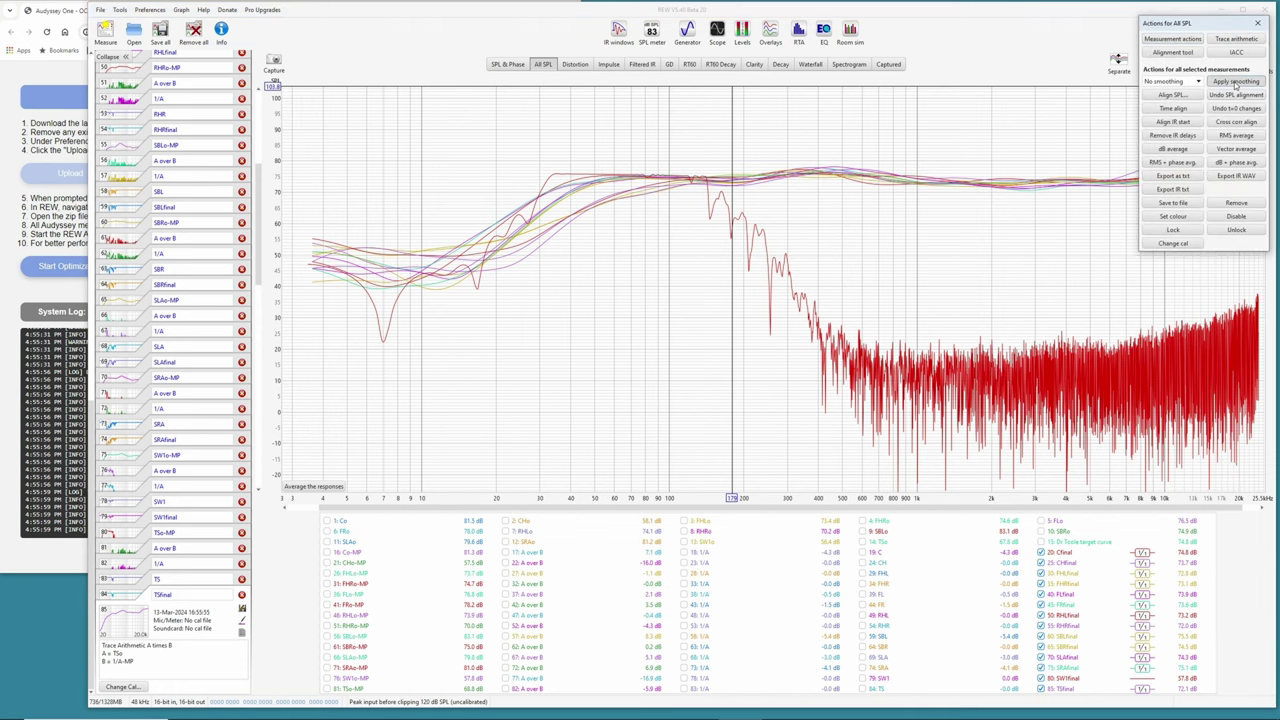
{"action": "left_click", "coordinate": [1237, 82]}
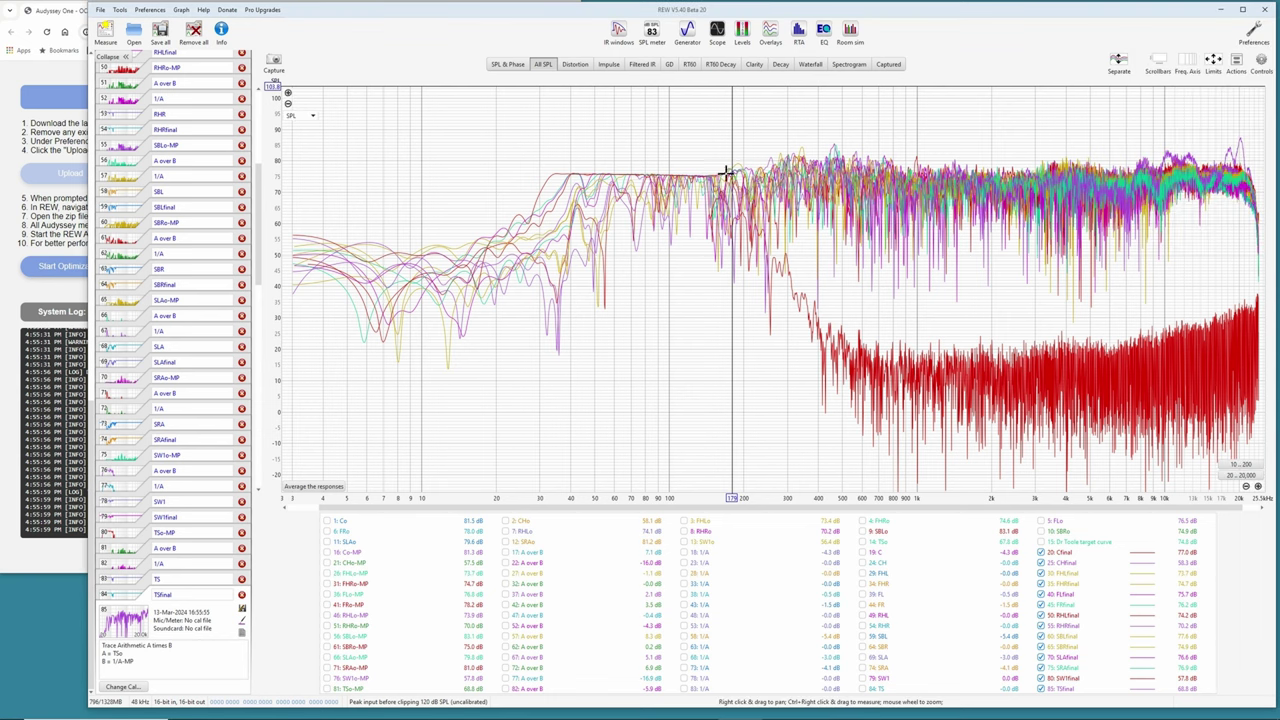
{"action": "left_click", "coordinate": [1054, 543]}
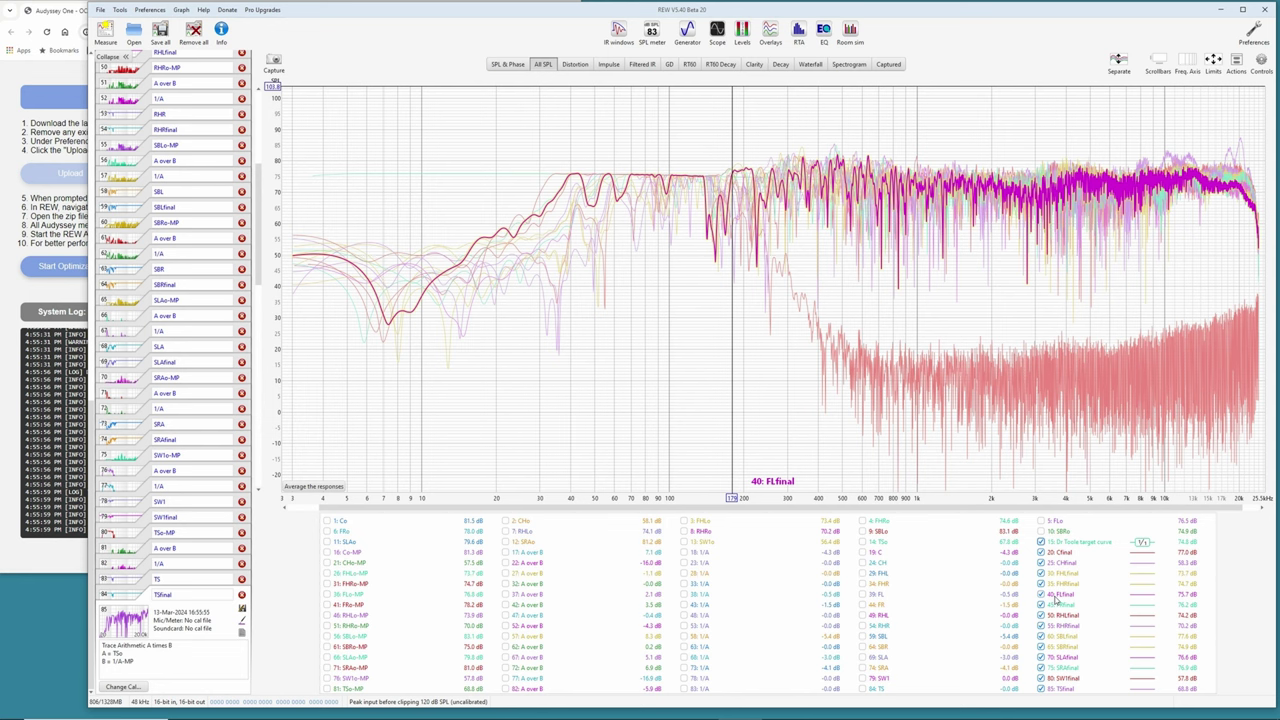
- Clear selections and show only the C, CH, FHL, FHR, FL, FR, RHL, RHR, SBL, SBR, SLA, SRA, SW1 and TS filter curves
{"action": "right_click", "coordinate": [939, 571]}
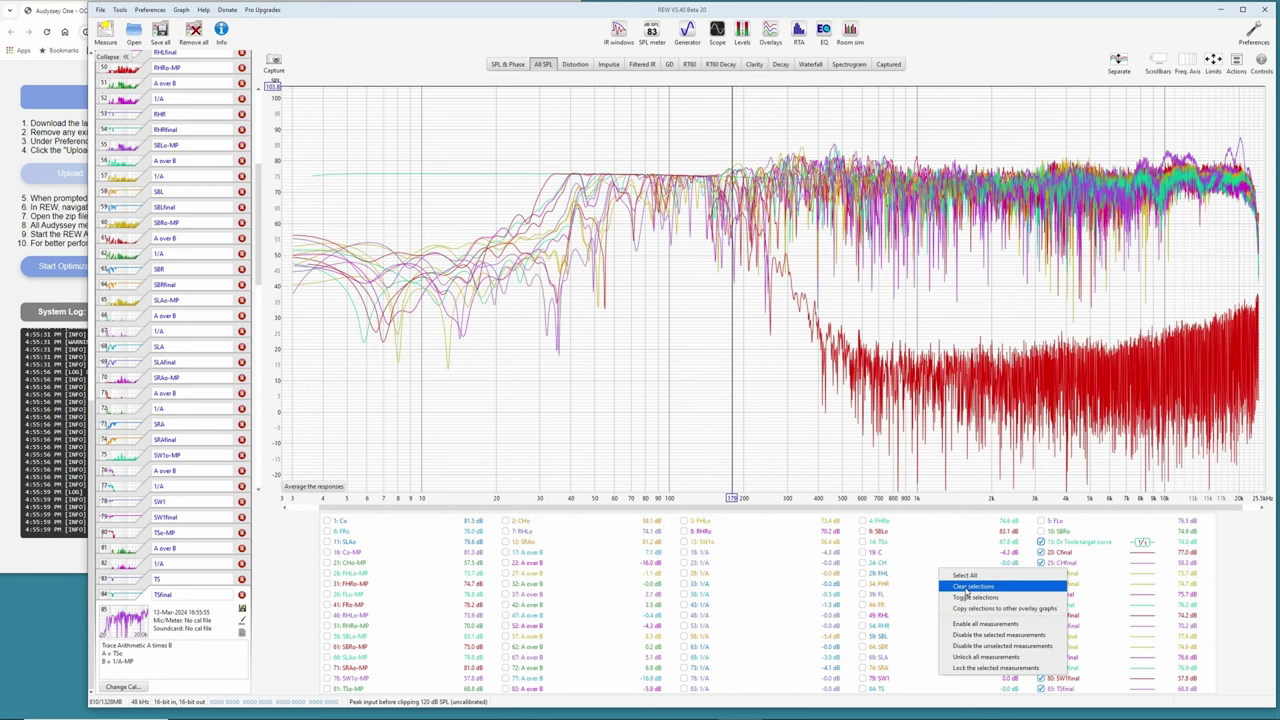
{"action": "left_click", "coordinate": [968, 587]}
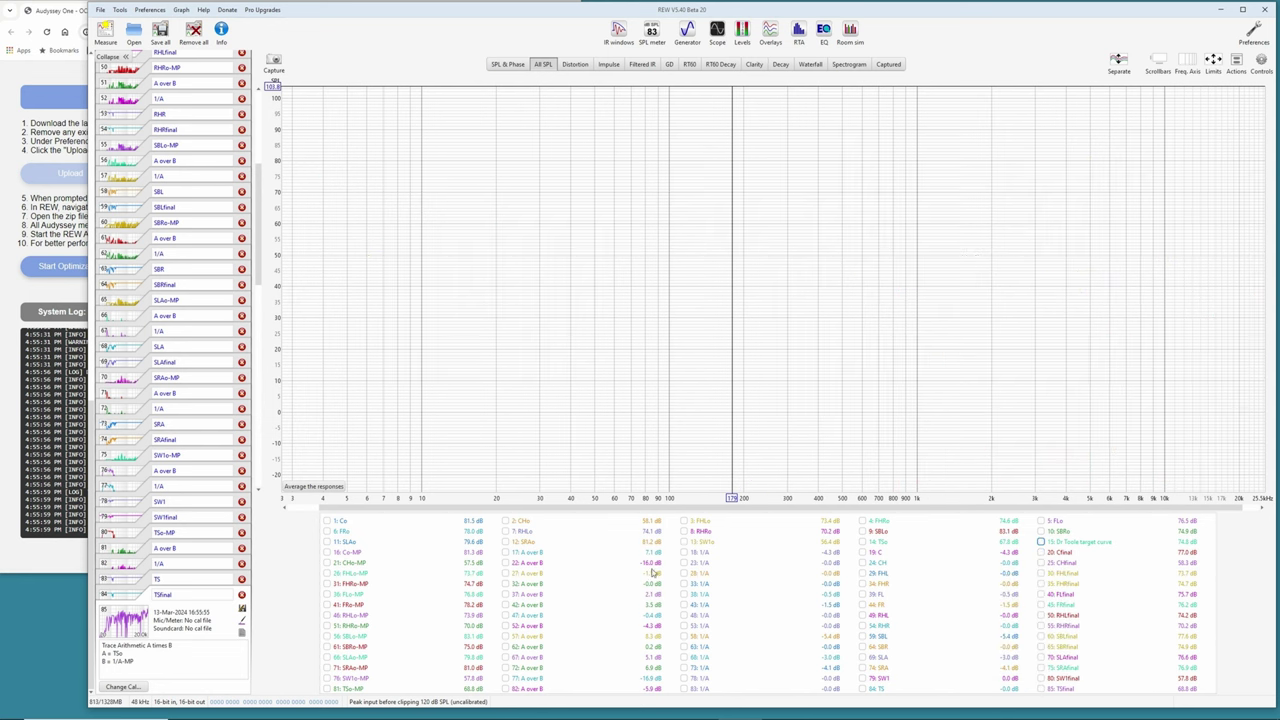
{"action": "left_click", "coordinate": [880, 553]}
{"action": "left_click", "coordinate": [880, 563]}
{"action": "left_click", "coordinate": [880, 573]}
{"action": "left_click", "coordinate": [880, 584]}
{"action": "left_click", "coordinate": [880, 594]}
{"action": "left_click", "coordinate": [880, 605]}
{"action": "left_click", "coordinate": [880, 615]}
{"action": "left_click", "coordinate": [880, 625]}
{"action": "left_click", "coordinate": [881, 636]}
{"action": "left_click", "coordinate": [881, 646]}
{"action": "left_click", "coordinate": [881, 657]}
{"action": "left_click", "coordinate": [881, 667]}
{"action": "left_click", "coordinate": [881, 678]}
{"action": "left_click", "coordinate": [881, 688]}
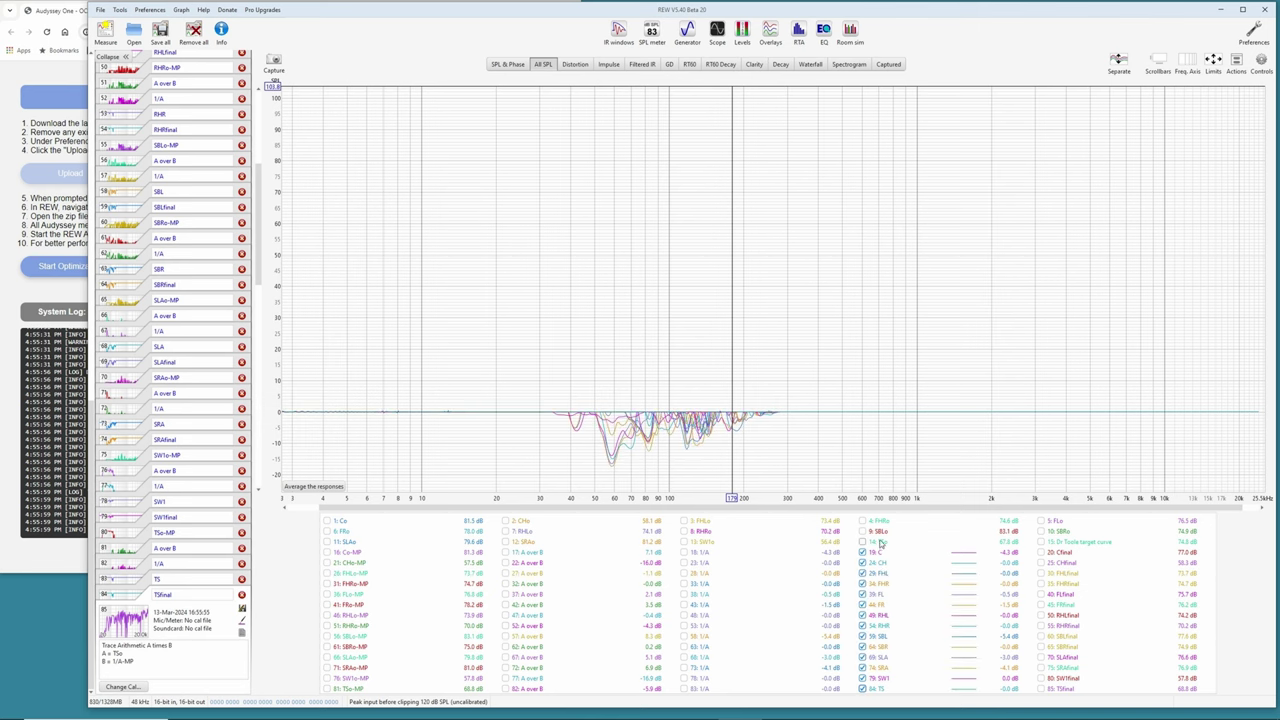
- Set the graph limits to 0 to -20 dB and snap REW to the right half of the screen
{"action": "left_click", "coordinate": [1213, 60]}
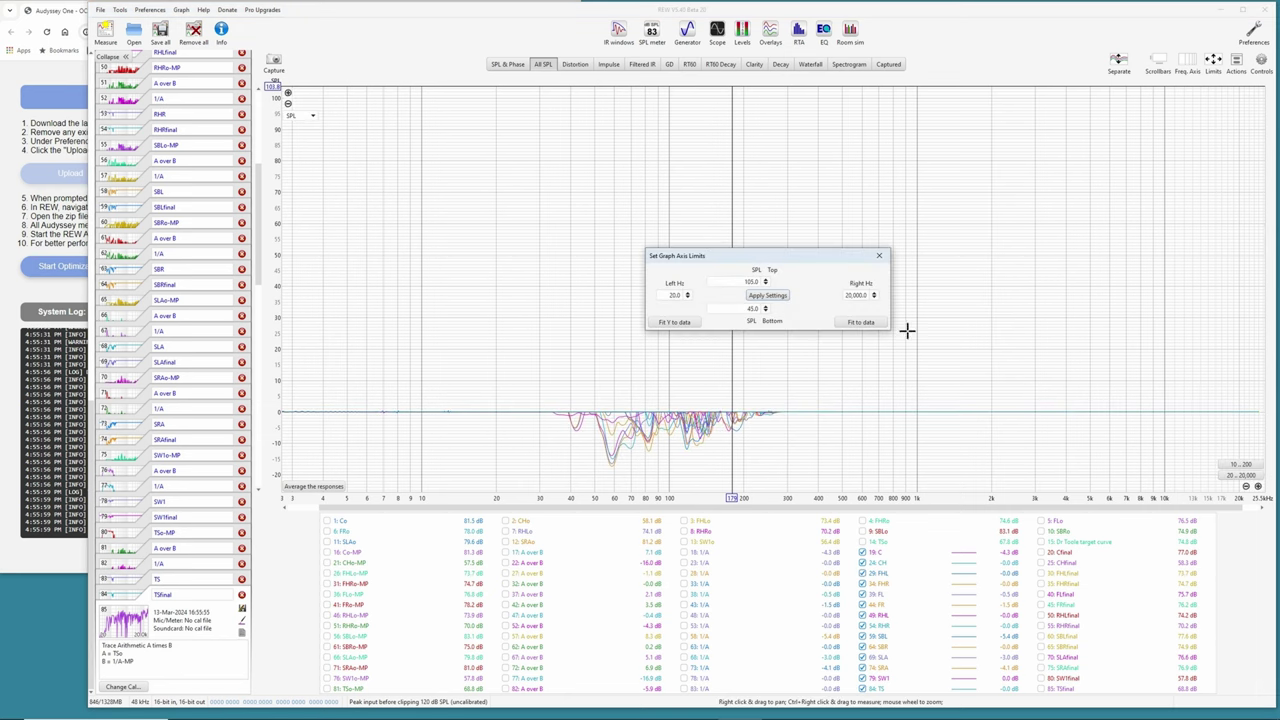
{"action": "left_click", "coordinate": [873, 323]}
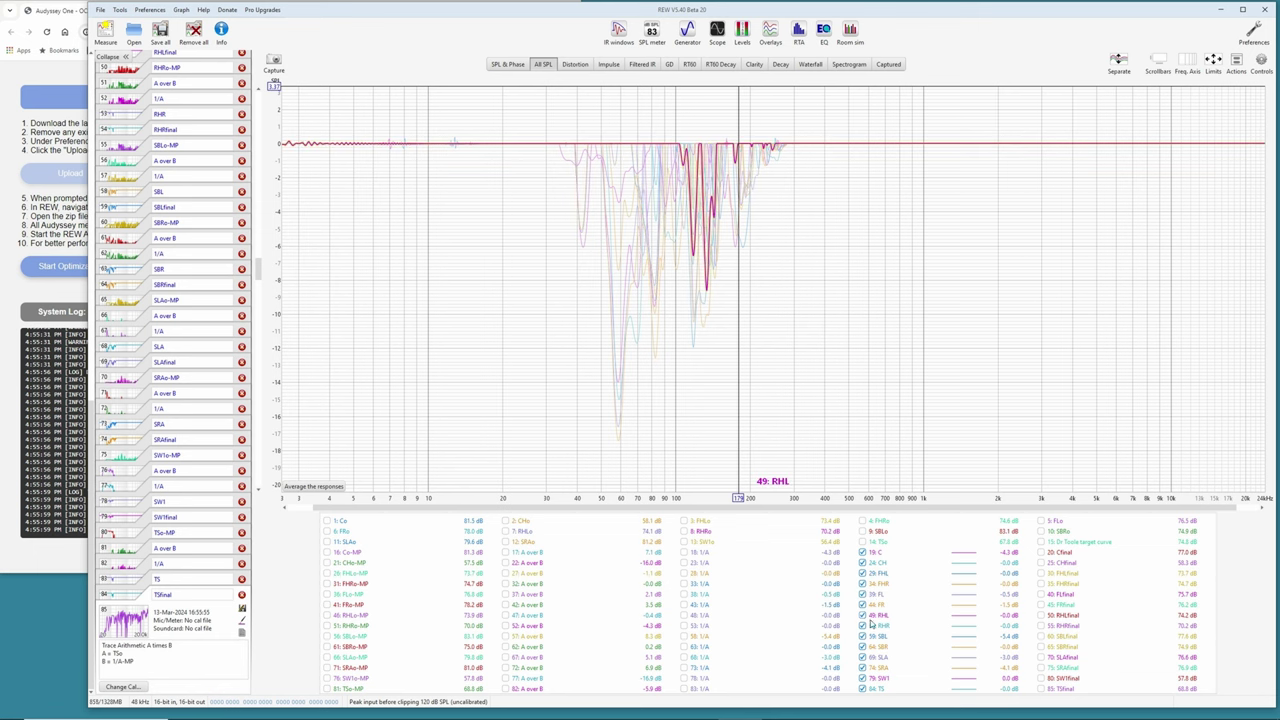
{"action": "key", "text": "super+Right"}
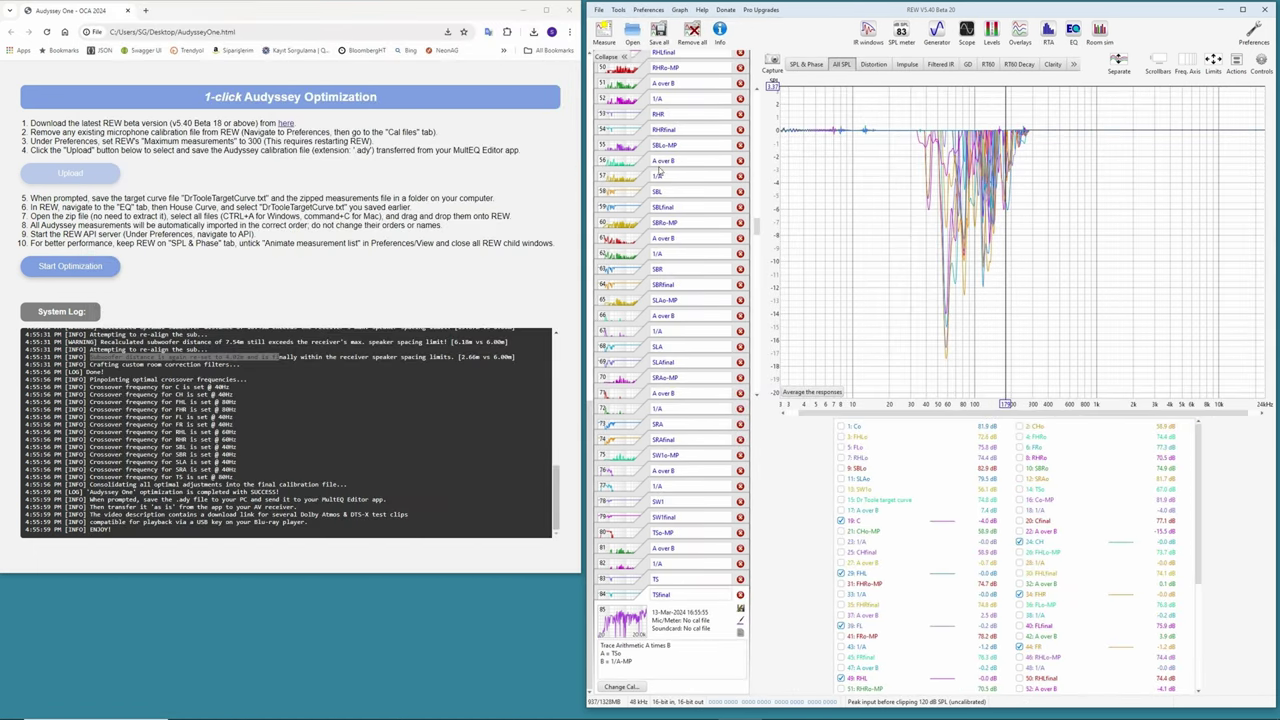
- Load Auro3D_OneOptimized.ady from Downloads into JSON Editor Online's left pane and widen that pane
{"action": "left_click", "coordinate": [145, 10]}
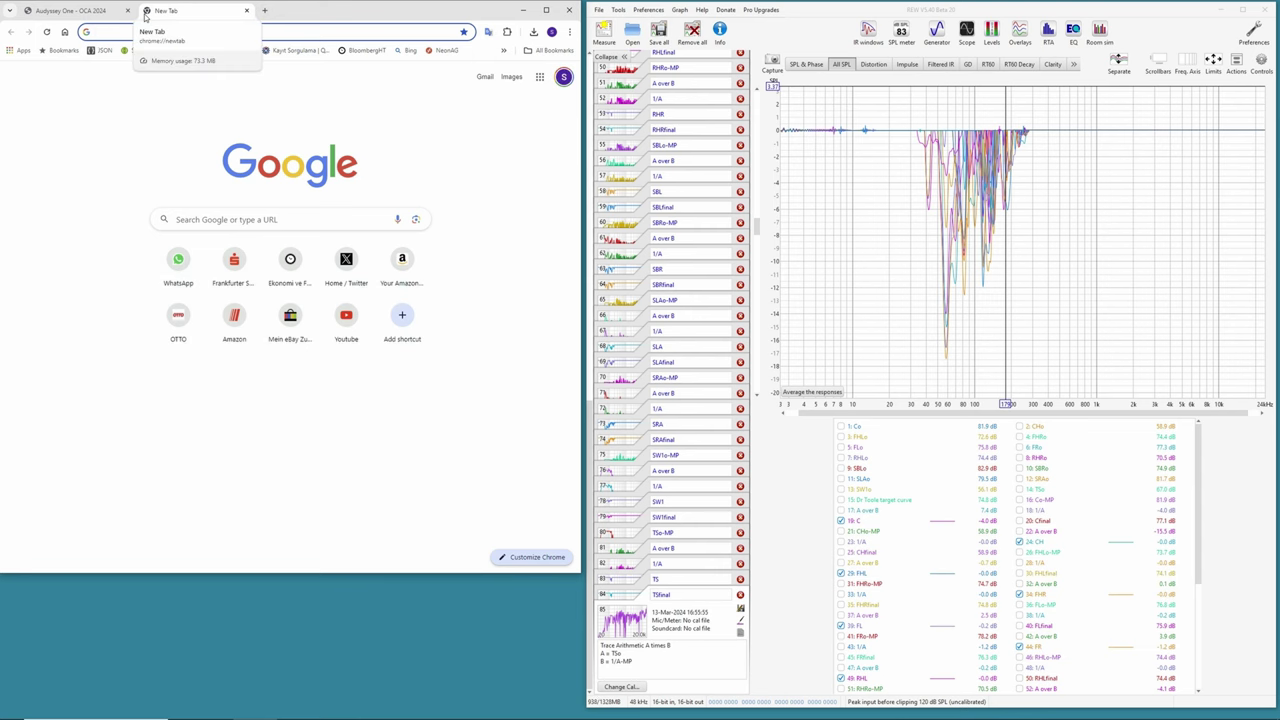
{"action": "left_click", "coordinate": [103, 50]}
{"action": "left_click", "coordinate": [531, 33]}
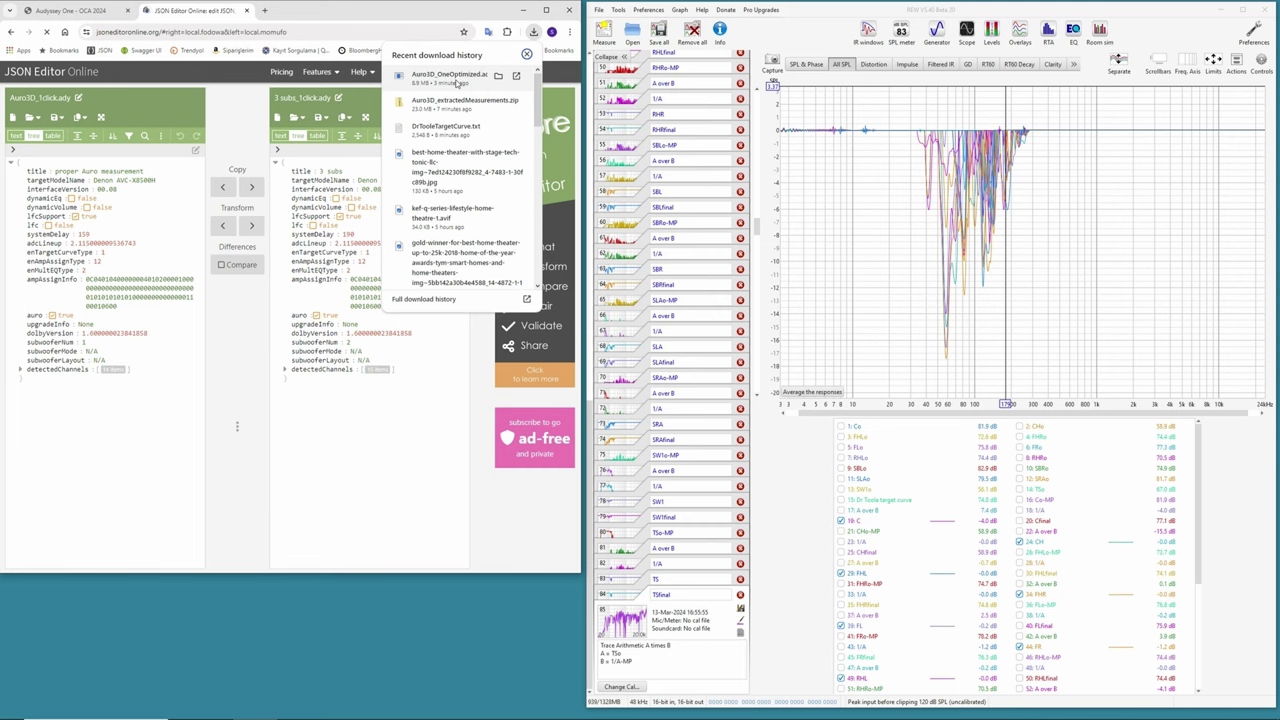
{"action": "left_click_drag", "start_coordinate": [457, 83], "coordinate": [165, 265]}
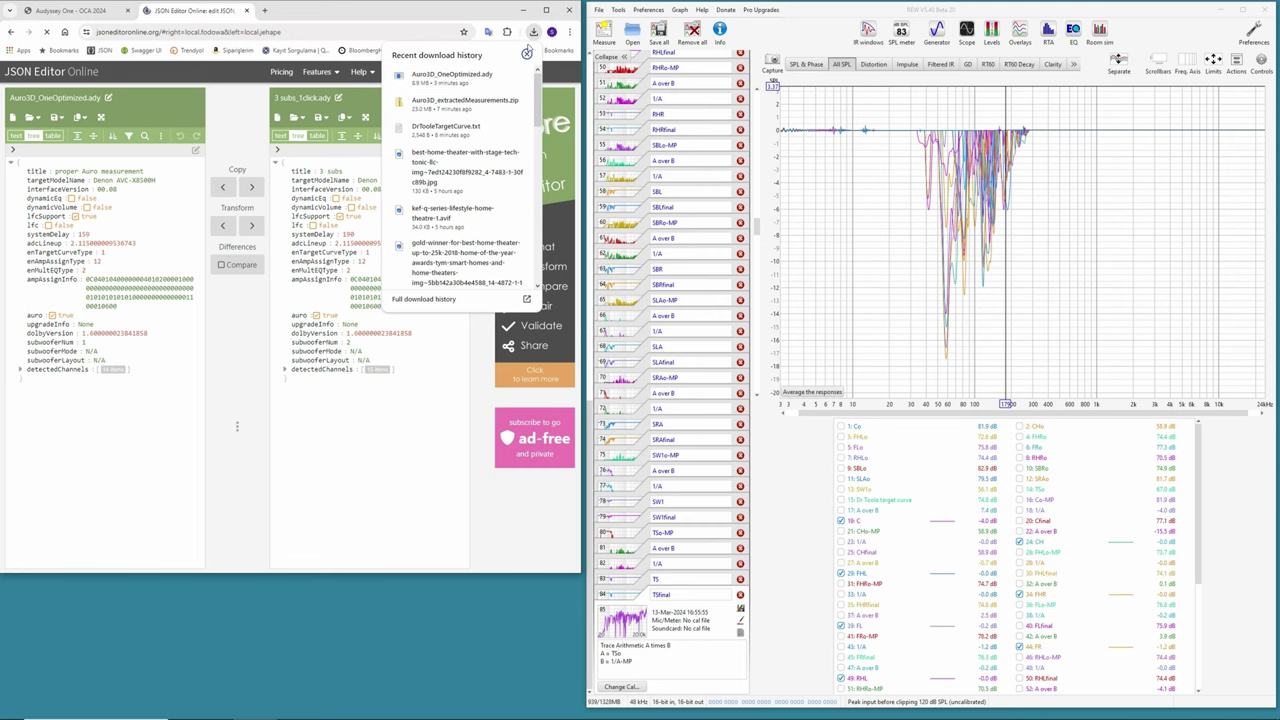
{"action": "left_click", "coordinate": [526, 52]}
{"action": "left_click_drag", "start_coordinate": [237, 425], "coordinate": [366, 443]}
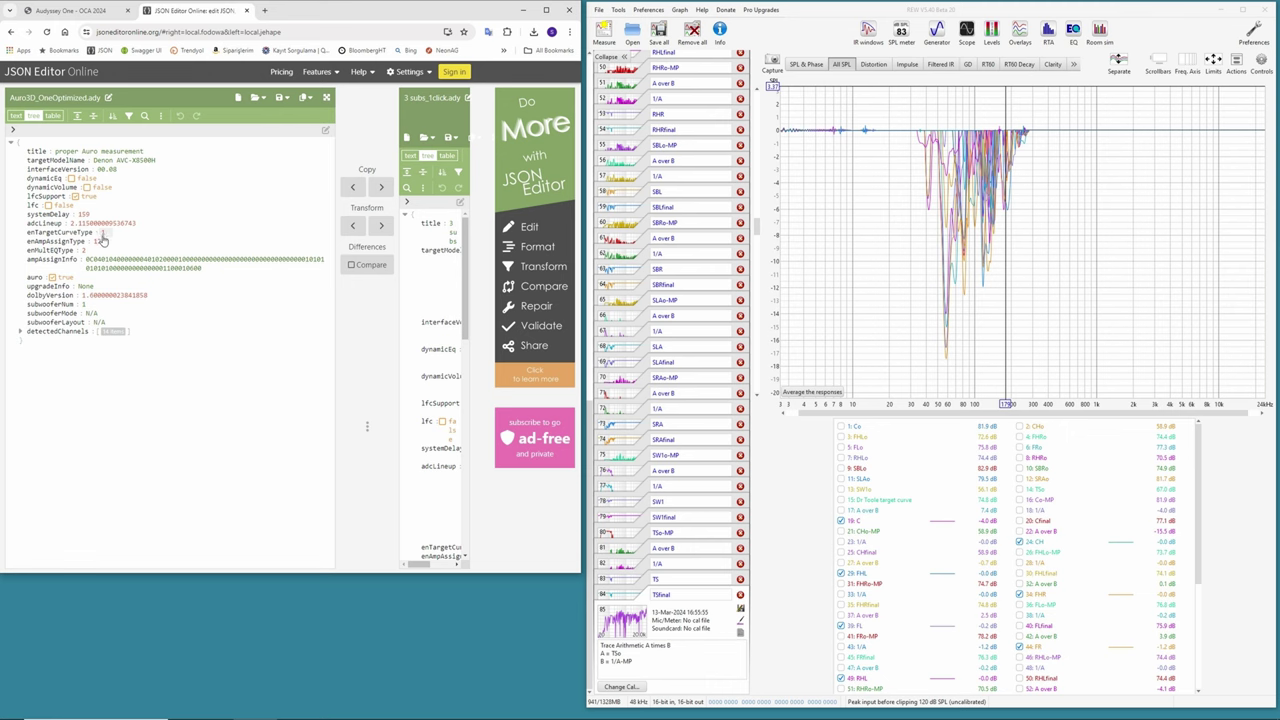
- Expand detectedChannels and review the FL entry's customTargetCurvePoints, then collapse that list
{"action": "left_click", "coordinate": [20, 331]}
{"action": "left_click", "coordinate": [29, 340]}
{"action": "scroll", "coordinate": [170, 432], "scroll_direction": "down", "scroll_amount": 1}
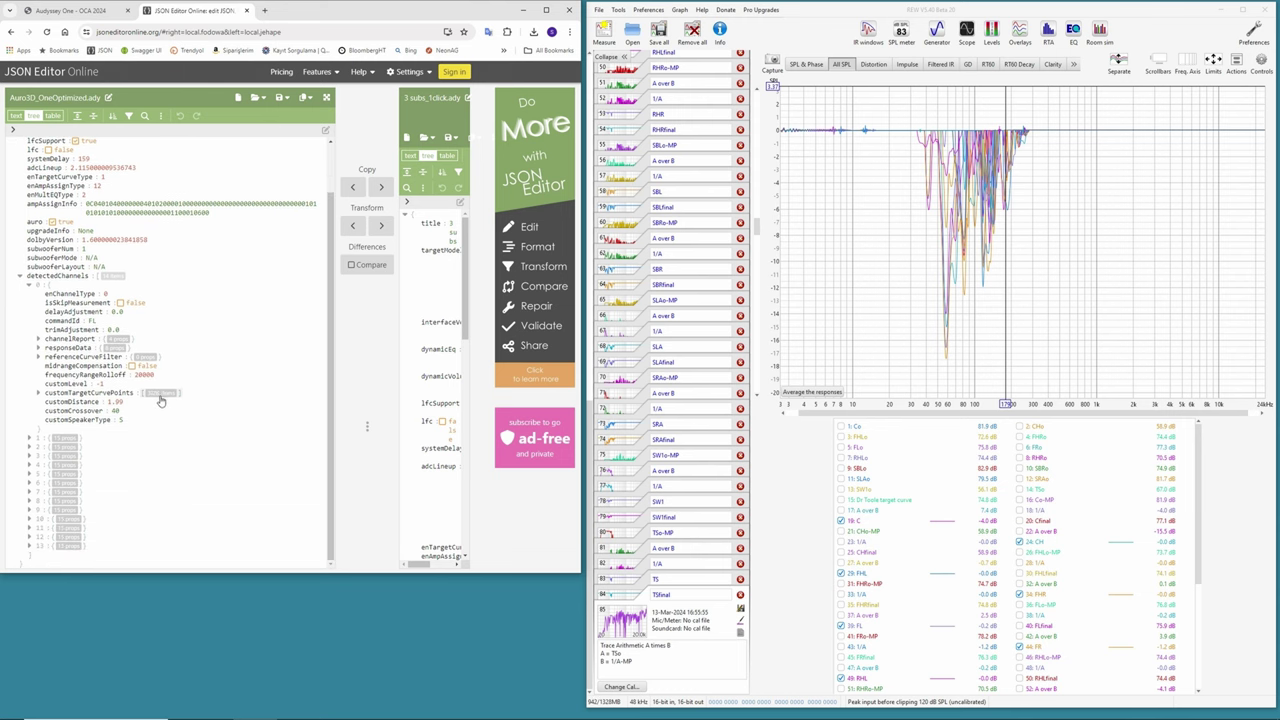
{"action": "left_click", "coordinate": [38, 393]}
{"action": "scroll", "coordinate": [220, 405], "scroll_direction": "down", "scroll_amount": 6}
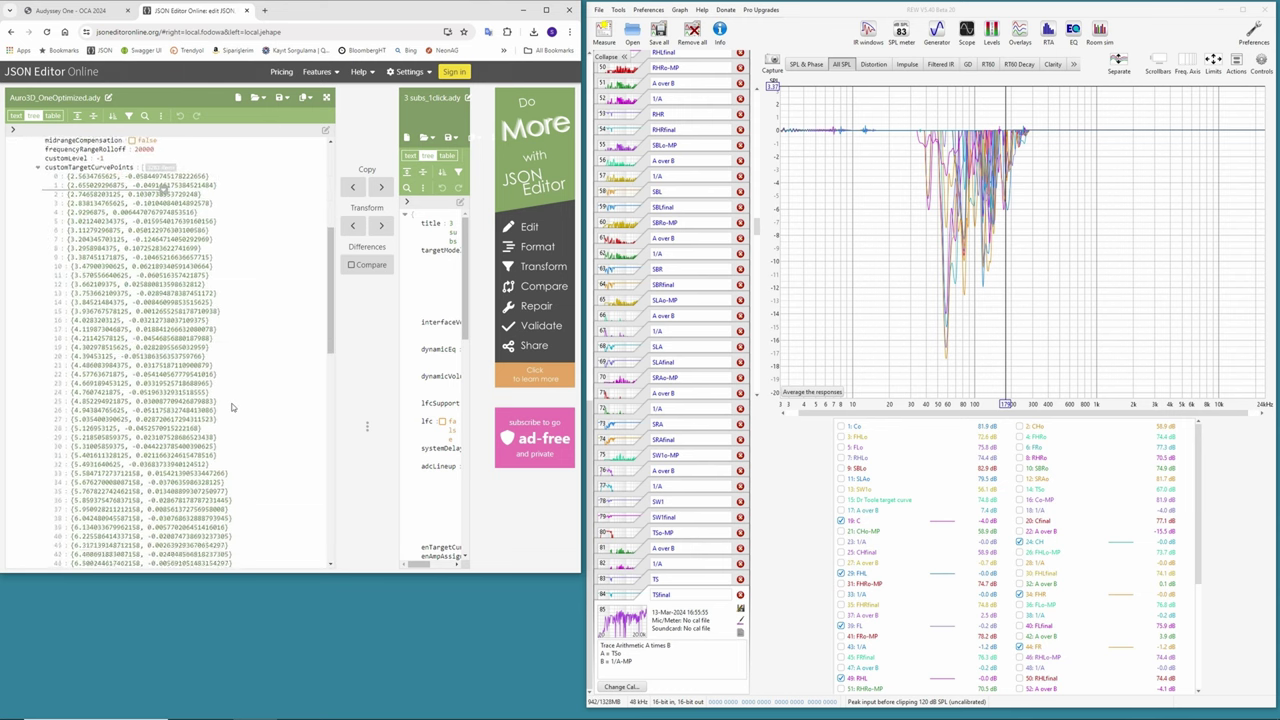
{"action": "scroll", "coordinate": [232, 406], "scroll_direction": "down", "scroll_amount": 10}
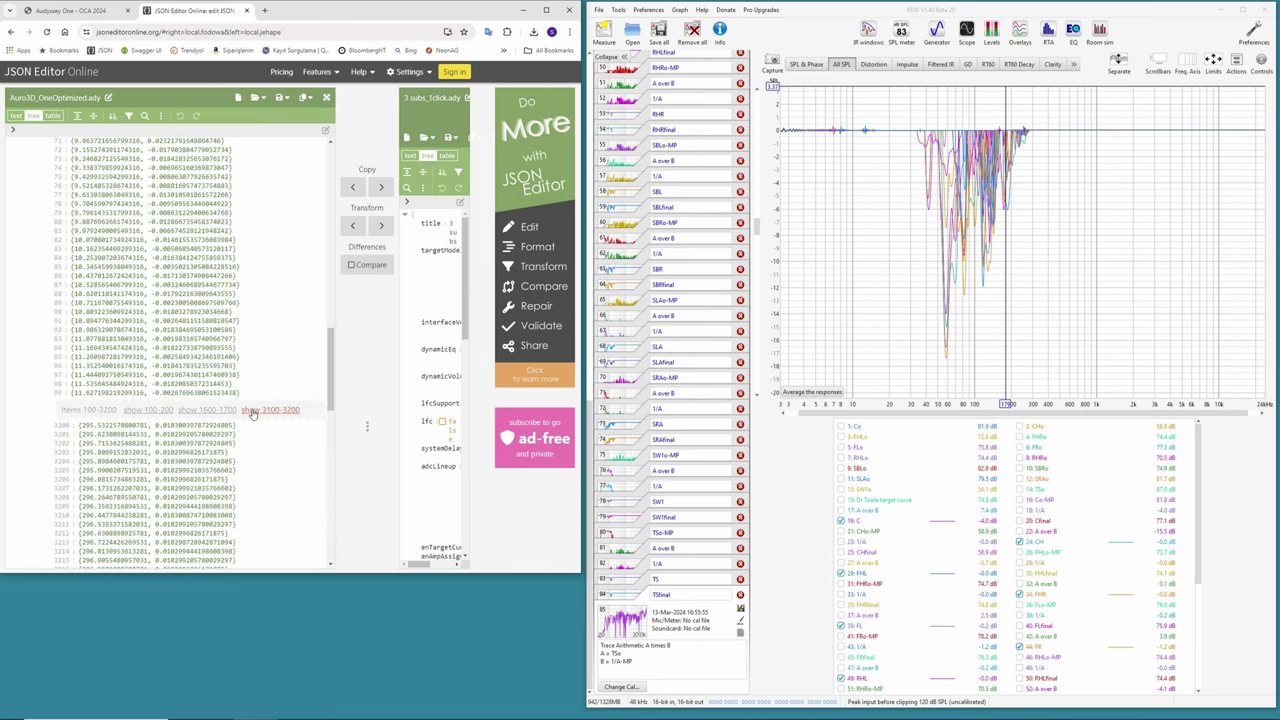
{"action": "scroll", "coordinate": [255, 446], "scroll_direction": "down", "scroll_amount": 5}
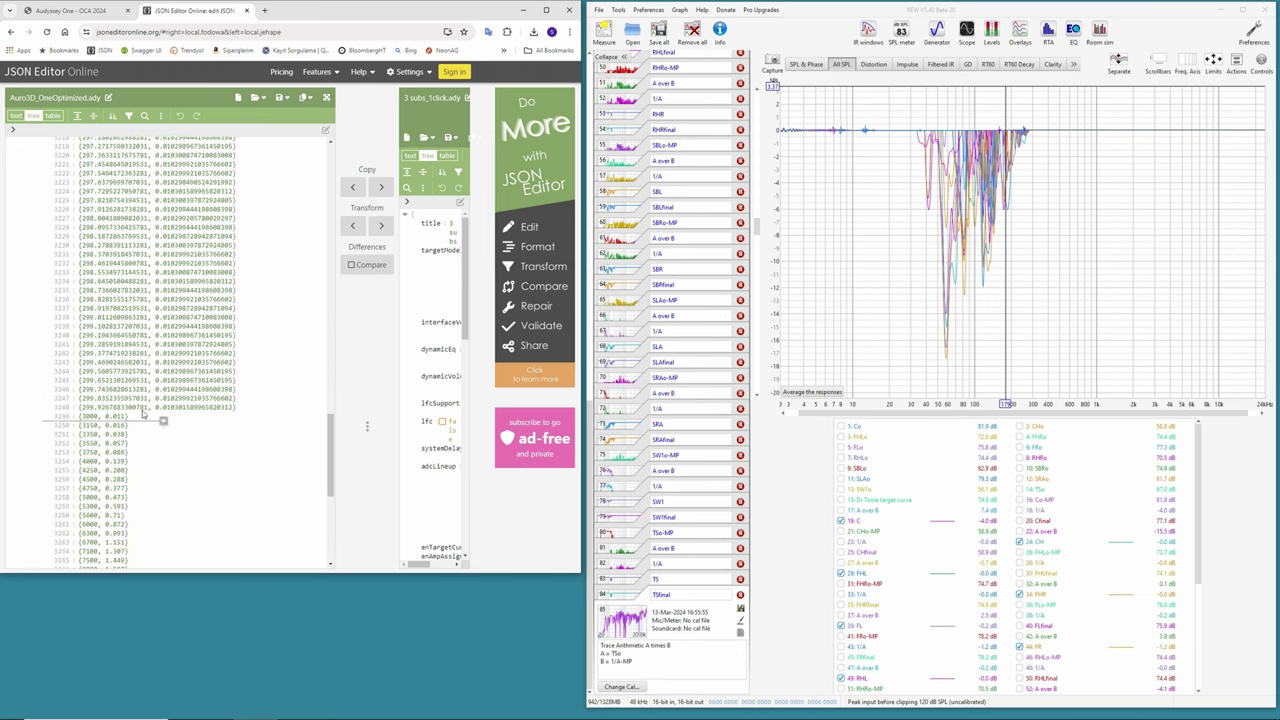
{"action": "scroll", "coordinate": [160, 430], "scroll_direction": "down", "scroll_amount": 4}
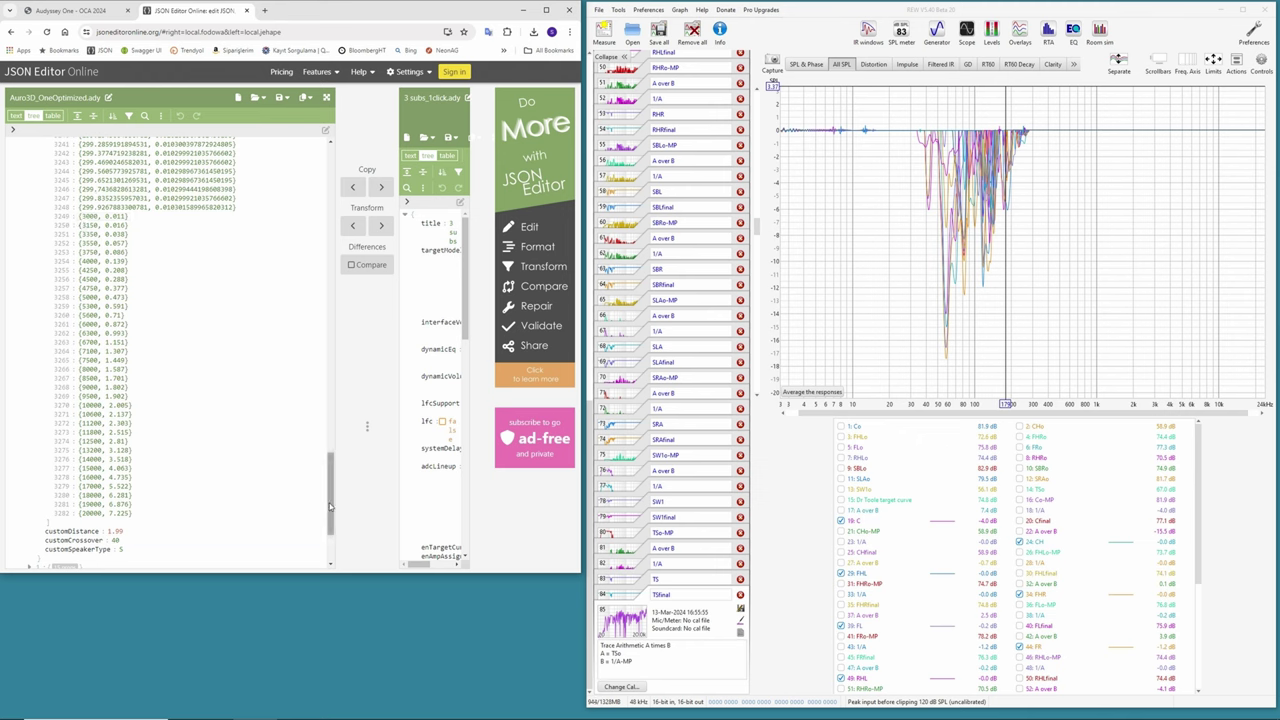
{"action": "scroll", "coordinate": [326, 505], "scroll_direction": "up", "scroll_amount": 5}
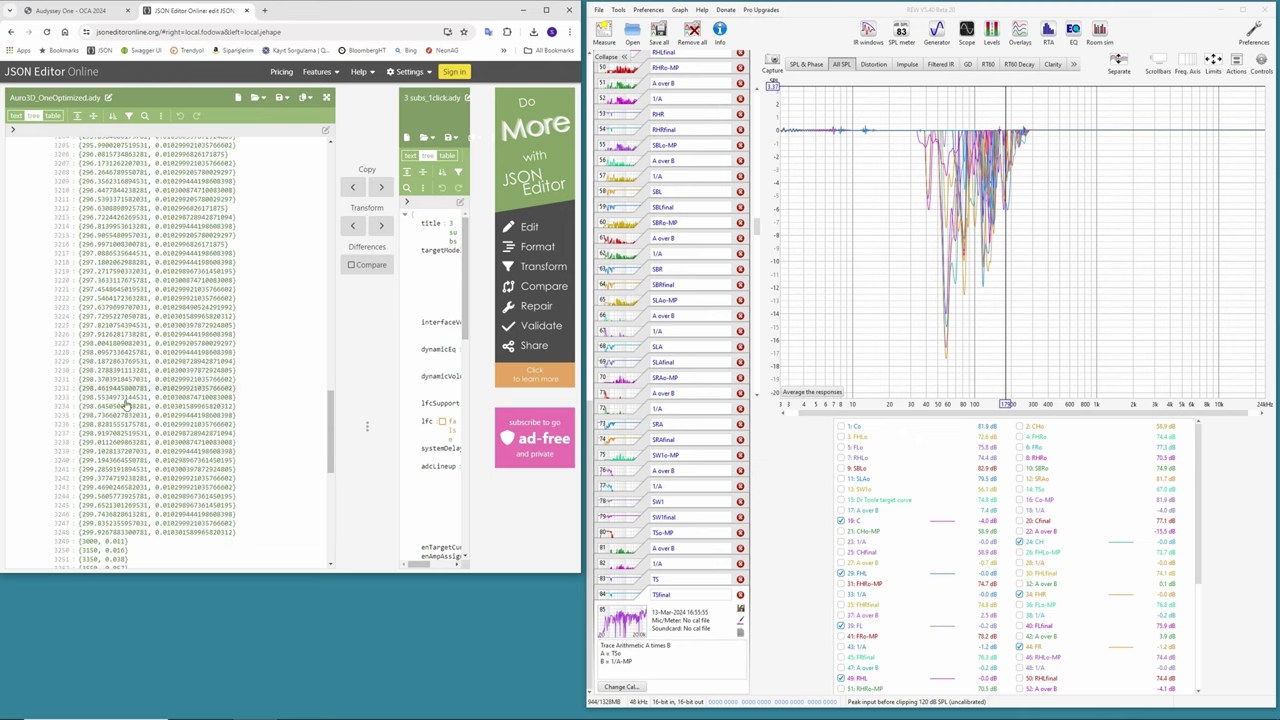
{"action": "left_click_drag", "start_coordinate": [332, 440], "coordinate": [338, 213]}
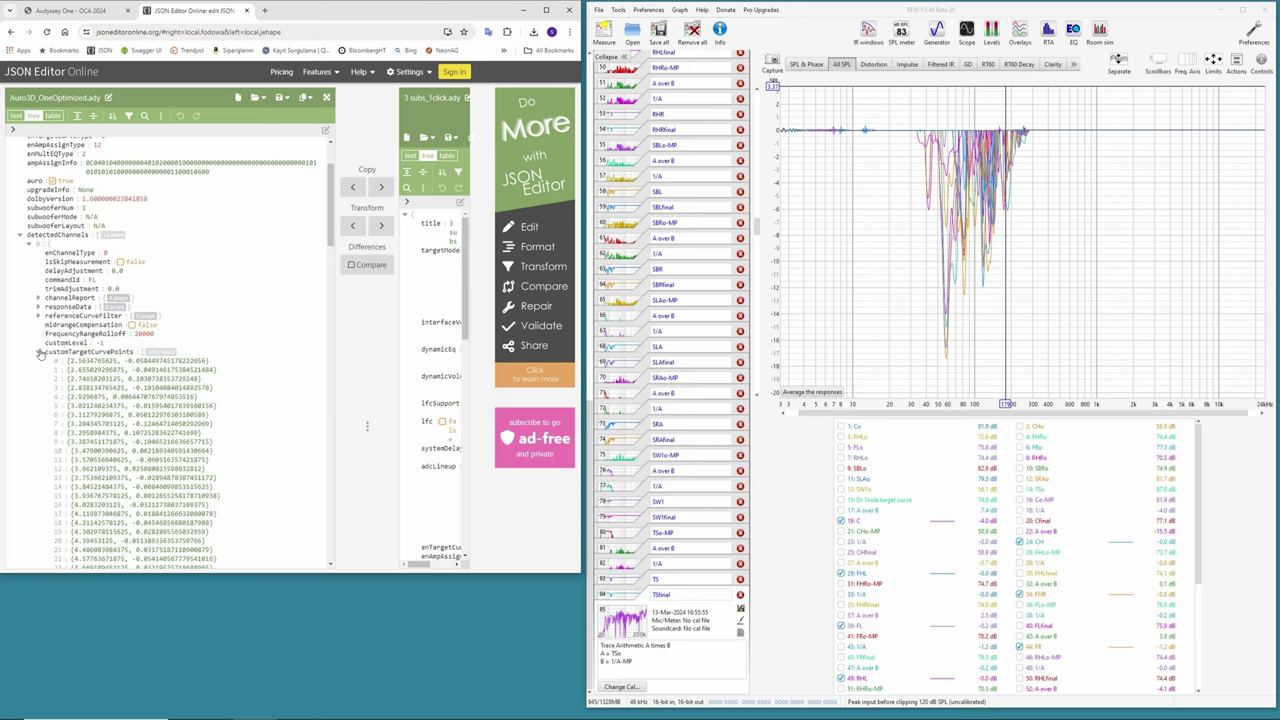
{"action": "left_click", "coordinate": [38, 352]}
- Expand channel item 13 (SW1) and review its curve points through items 2700–2702, then collapse them
{"action": "left_click", "coordinate": [29, 546]}
{"action": "scroll", "coordinate": [30, 550], "scroll_direction": "down", "scroll_amount": 2}
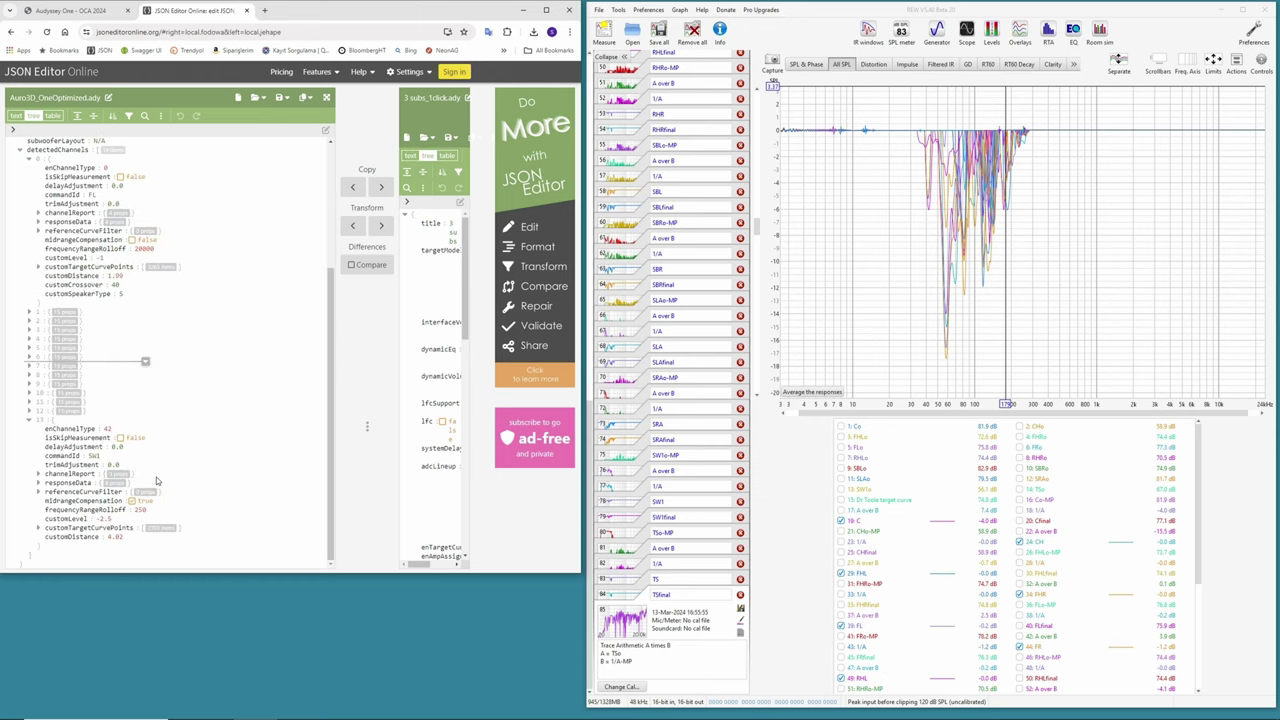
{"action": "left_click", "coordinate": [38, 528]}
{"action": "scroll", "coordinate": [201, 450], "scroll_direction": "down", "scroll_amount": 10}
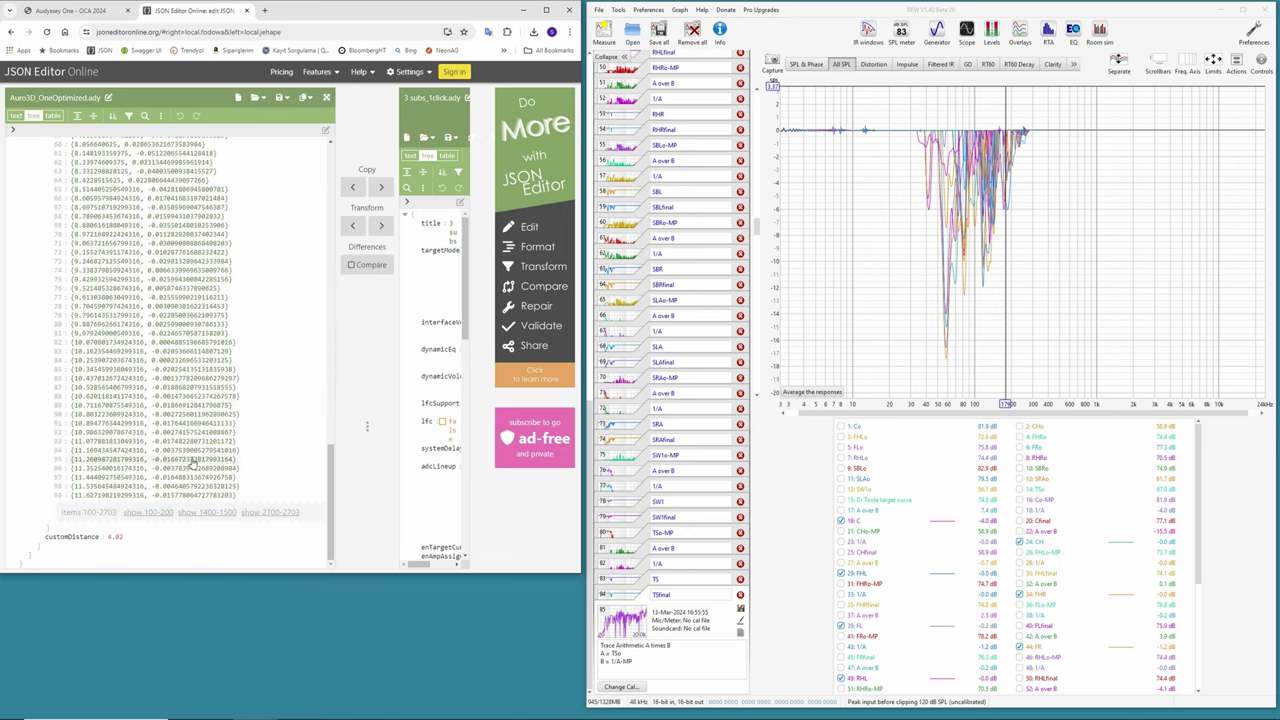
{"action": "left_click", "coordinate": [270, 512]}
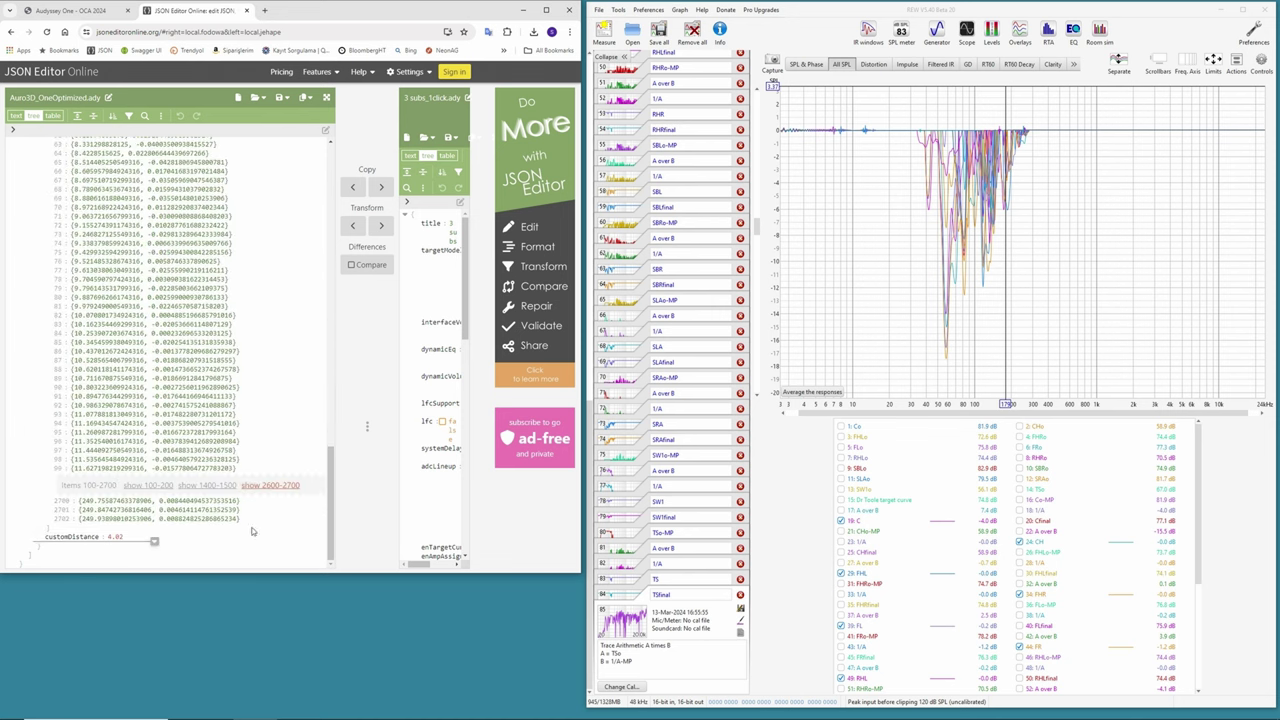
{"action": "left_click_drag", "start_coordinate": [330, 490], "coordinate": [334, 240]}
{"action": "left_click", "coordinate": [36, 393]}
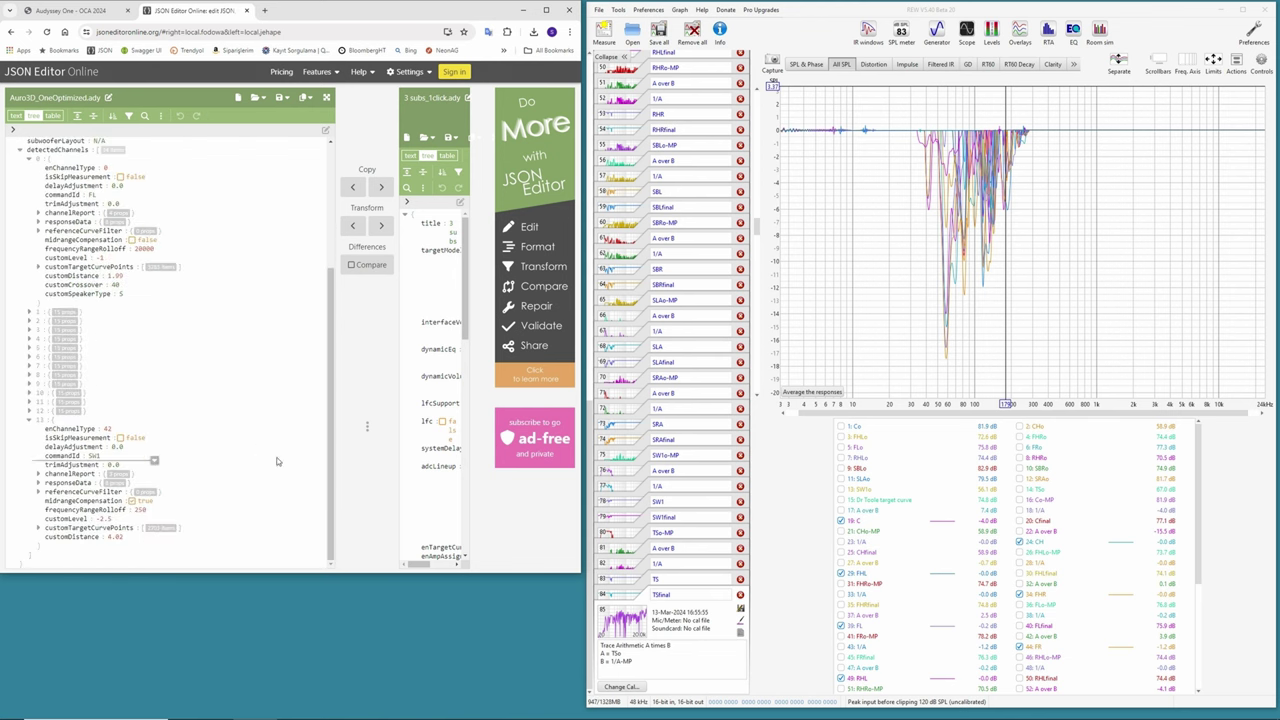